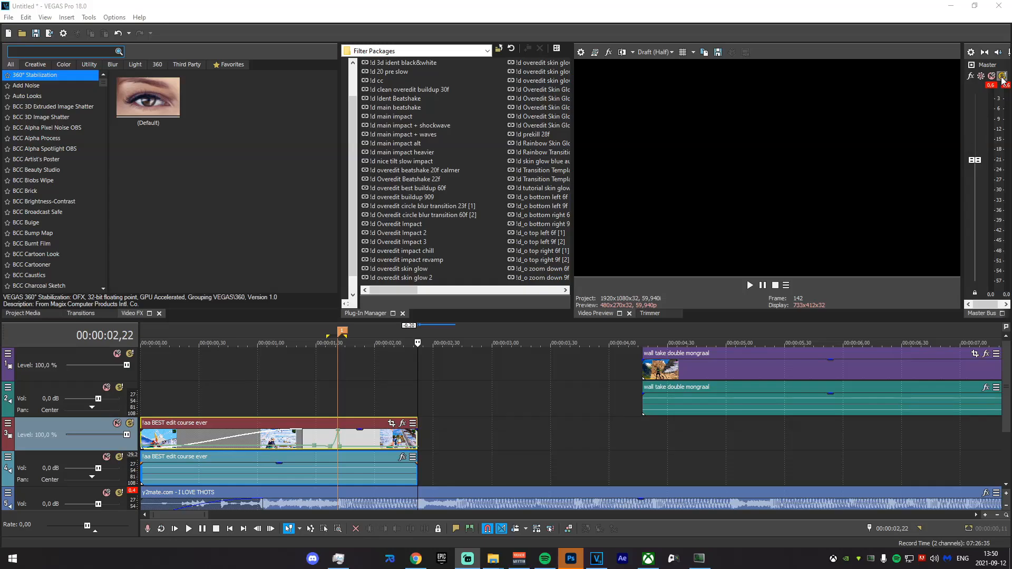
Review the first clip and the start of the "wall take double mongraal" clip on the timeline.
{"action": "left_click", "coordinate": [343, 384]}
{"action": "left_click", "coordinate": [223, 401]}
{"action": "left_click", "coordinate": [144, 386]}
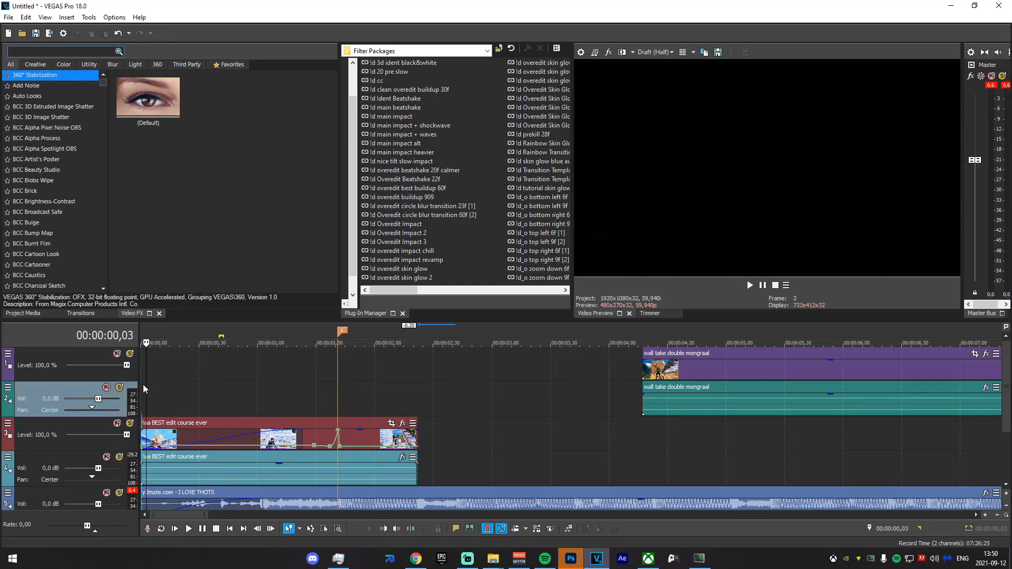
{"action": "scroll", "coordinate": [316, 385], "scroll_direction": "up", "scroll_amount": 3}
{"action": "left_click_drag", "start_coordinate": [287, 387], "coordinate": [885, 408]}
{"action": "left_click", "coordinate": [885, 408]}
{"action": "scroll", "coordinate": [621, 442], "scroll_direction": "down", "scroll_amount": 4}
{"action": "left_click", "coordinate": [498, 370]}
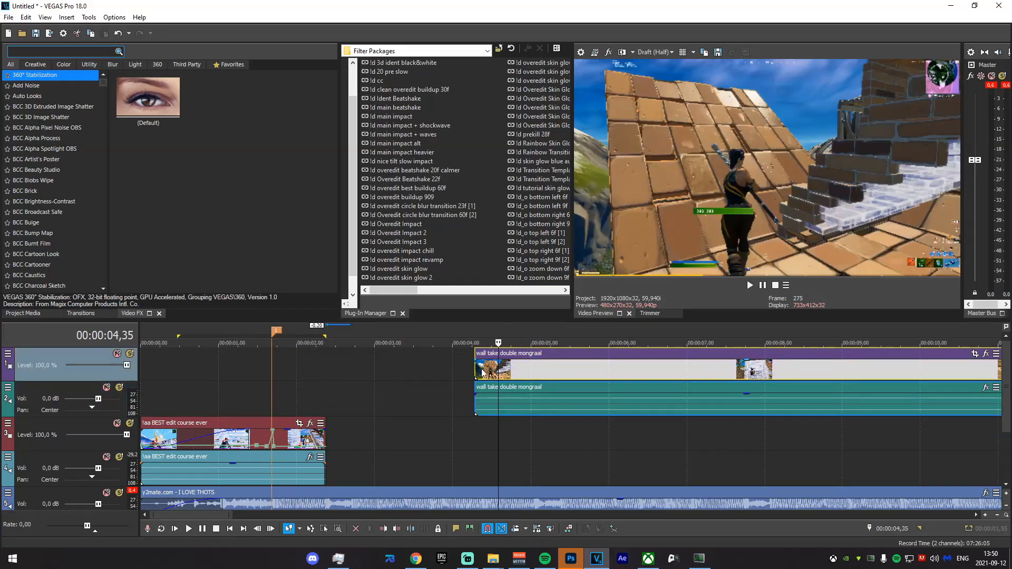
{"action": "left_click", "coordinate": [481, 373]}
{"action": "left_click", "coordinate": [475, 368]}
{"action": "scroll", "coordinate": [522, 416], "scroll_direction": "down", "scroll_amount": 3}
Add a marker at the end of the "!aa BEST edit course ever" clip, at 00:00:02,22.
{"action": "scroll", "coordinate": [466, 422], "scroll_direction": "up", "scroll_amount": 2}
{"action": "scroll", "coordinate": [465, 419], "scroll_direction": "up", "scroll_amount": 2}
{"action": "left_click", "coordinate": [344, 405]}
{"action": "scroll", "coordinate": [416, 435], "scroll_direction": "up", "scroll_amount": 4}
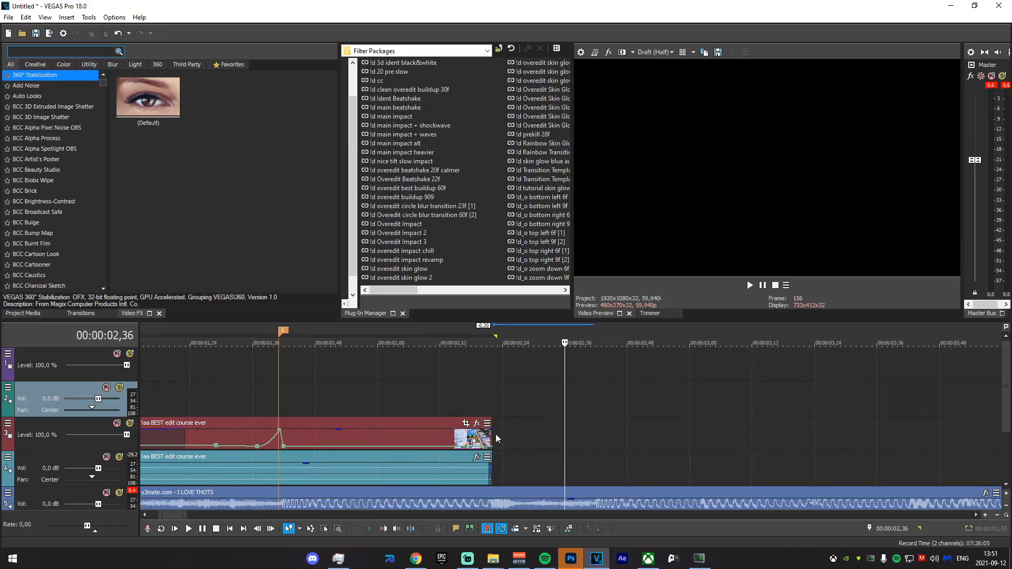
{"action": "left_click", "coordinate": [387, 372]}
{"action": "left_click_drag", "start_coordinate": [248, 387], "coordinate": [492, 400]}
{"action": "left_click", "coordinate": [491, 400]}
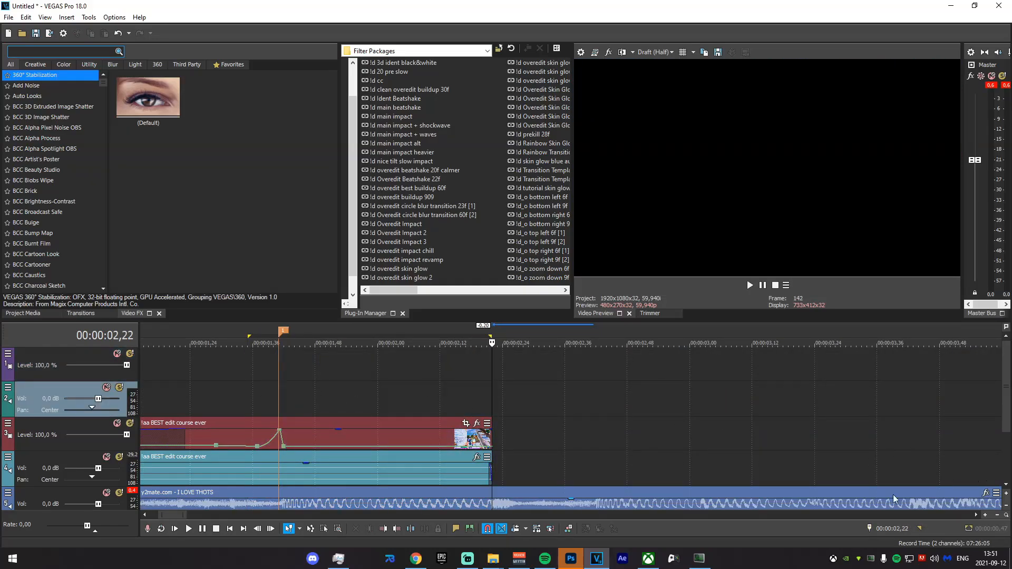
{"action": "key", "text": "m"}
{"action": "key", "text": "Return"}
Add another marker before the first clip's end, at 00:00:02,02.
{"action": "left_click_drag", "start_coordinate": [489, 392], "coordinate": [389, 392]}
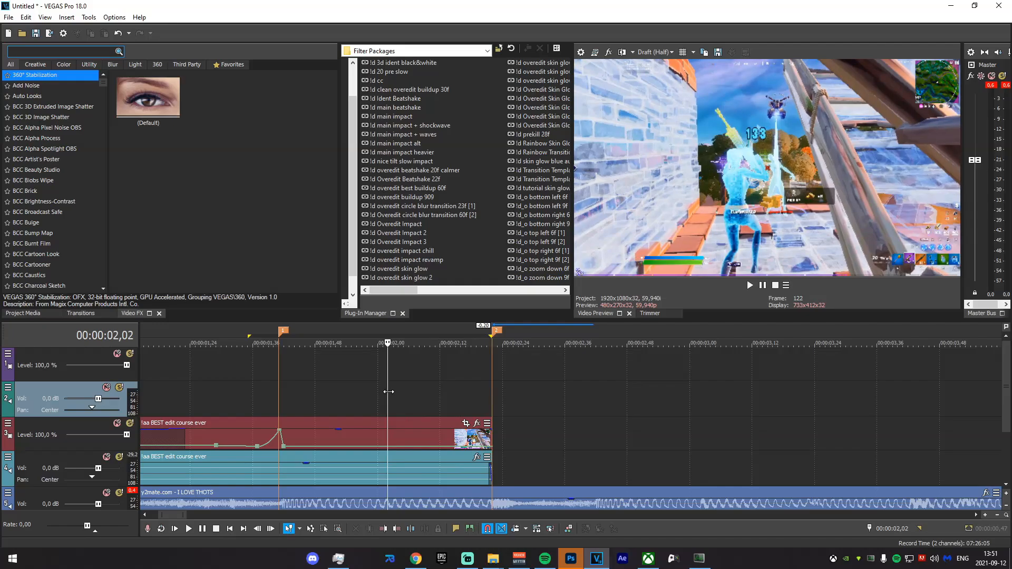
{"action": "key", "text": "m"}
{"action": "key", "text": "Return"}
Move the "wall take double mongraal" clip further away from the first clip on the timeline.
{"action": "scroll", "coordinate": [385, 409], "scroll_direction": "down", "scroll_amount": 5}
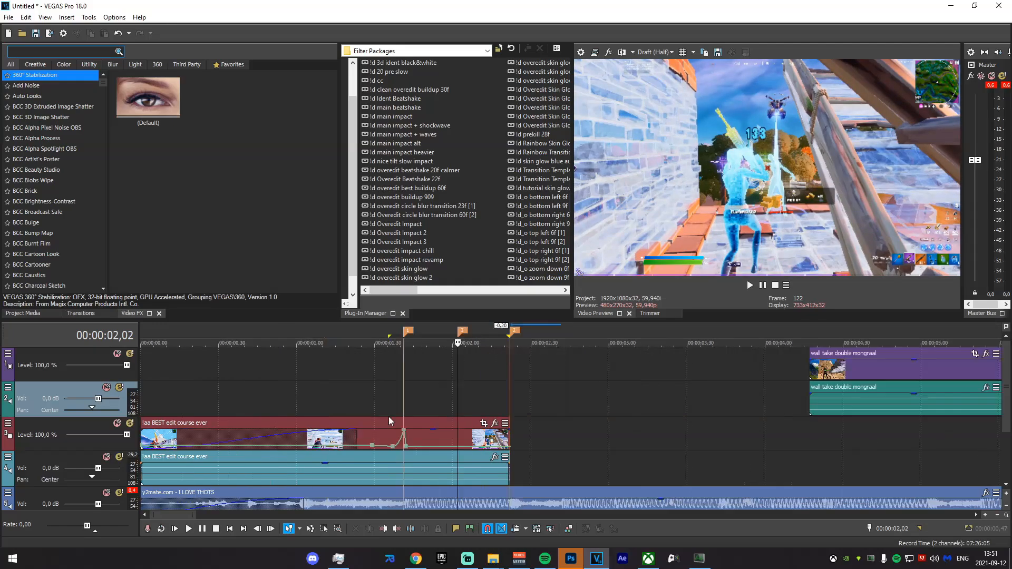
{"action": "left_click_drag", "start_coordinate": [477, 370], "coordinate": [480, 371]}
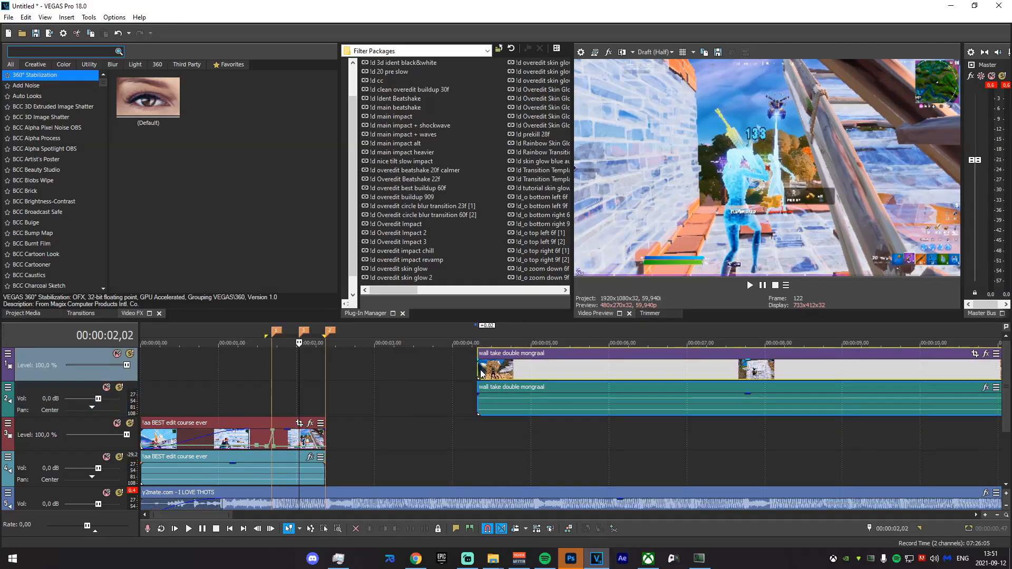
{"action": "left_click_drag", "start_coordinate": [483, 456], "coordinate": [405, 456]}
{"action": "left_click_drag", "start_coordinate": [405, 457], "coordinate": [436, 460]}
{"action": "left_click", "coordinate": [430, 460]}
{"action": "left_click_drag", "start_coordinate": [543, 374], "coordinate": [713, 376]}
Play back the music track in the stretch after the first clip.
{"action": "left_click", "coordinate": [395, 446]}
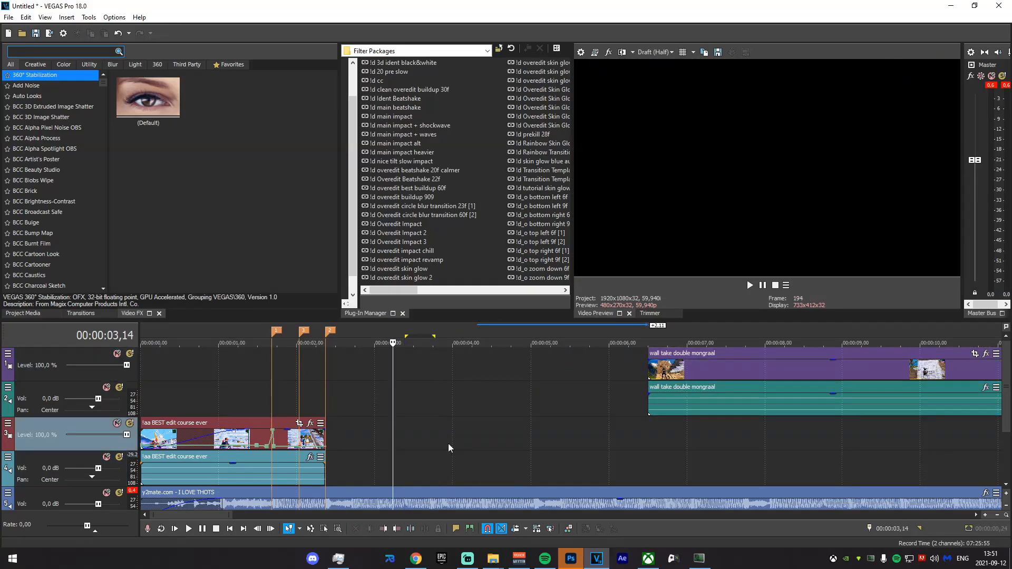
{"action": "key", "text": "space"}
{"action": "scroll", "coordinate": [594, 476], "scroll_direction": "up", "scroll_amount": 1}
{"action": "left_click", "coordinate": [637, 470]}
{"action": "key", "text": "space"}
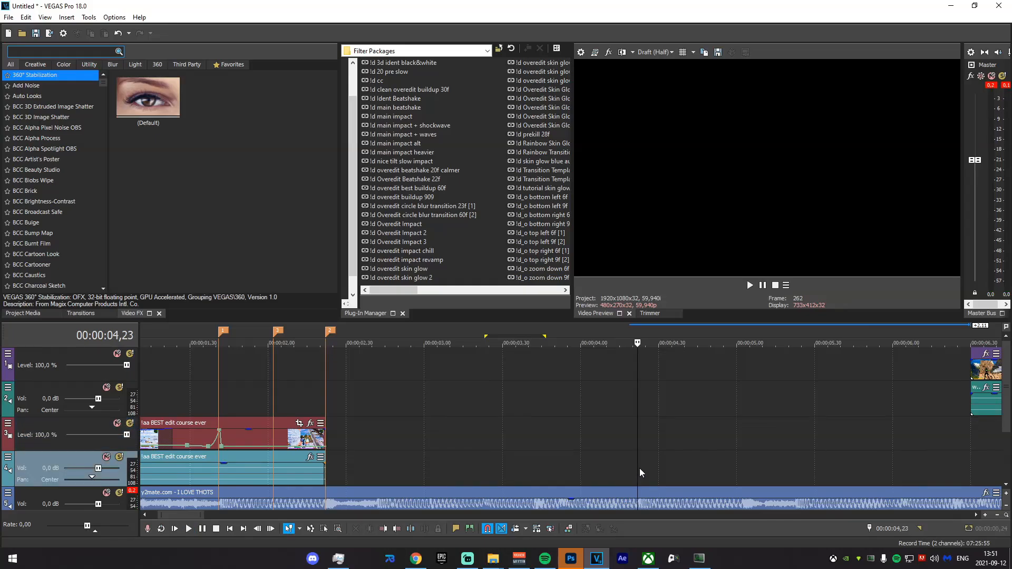
Move the wall take clip so its wall moment meets the marker at 00:00:02,22, and trim its start to the marker at 00:00:02,02.
{"action": "scroll", "coordinate": [638, 467], "scroll_direction": "up", "scroll_amount": 3}
{"action": "scroll", "coordinate": [599, 484], "scroll_direction": "down", "scroll_amount": 4}
{"action": "mouse_move", "coordinate": [678, 375]}
{"action": "left_mouse_down"}
{"action": "mouse_move", "coordinate": [464, 360]}
{"action": "mouse_move", "coordinate": [480, 363]}
{"action": "mouse_move", "coordinate": [283, 366]}
{"action": "mouse_move", "coordinate": [498, 374]}
{"action": "mouse_move", "coordinate": [401, 378]}
{"action": "mouse_move", "coordinate": [430, 378]}
{"action": "mouse_move", "coordinate": [410, 378]}
{"action": "left_mouse_up"}
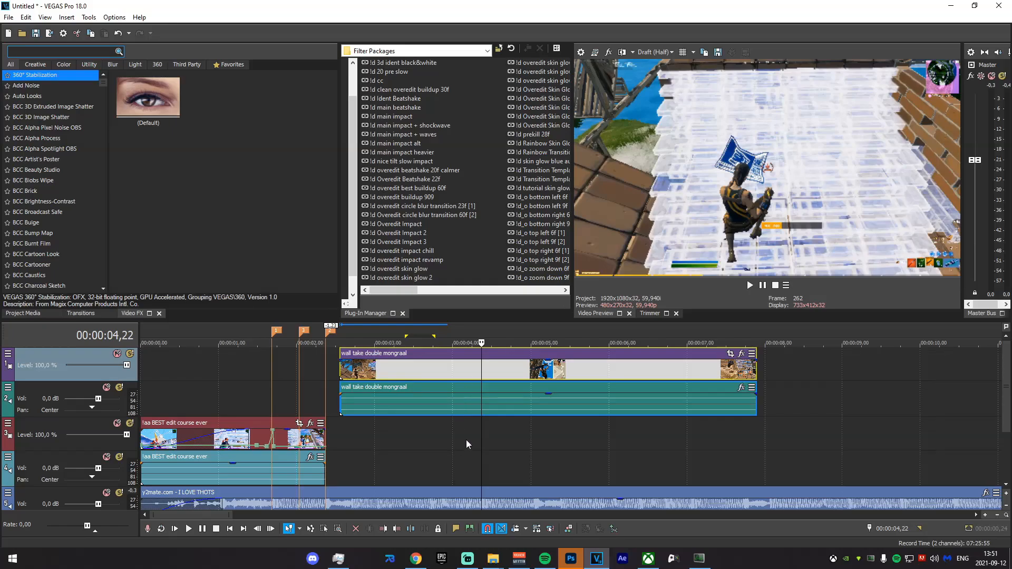
{"action": "left_click_drag", "start_coordinate": [520, 369], "coordinate": [340, 384]}
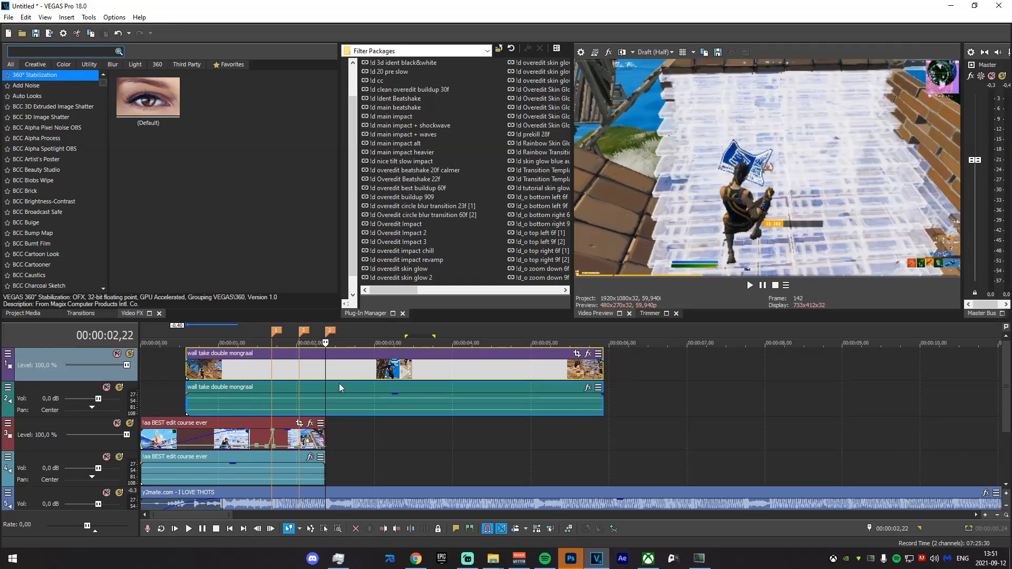
{"action": "left_click_drag", "start_coordinate": [186, 370], "coordinate": [301, 370]}
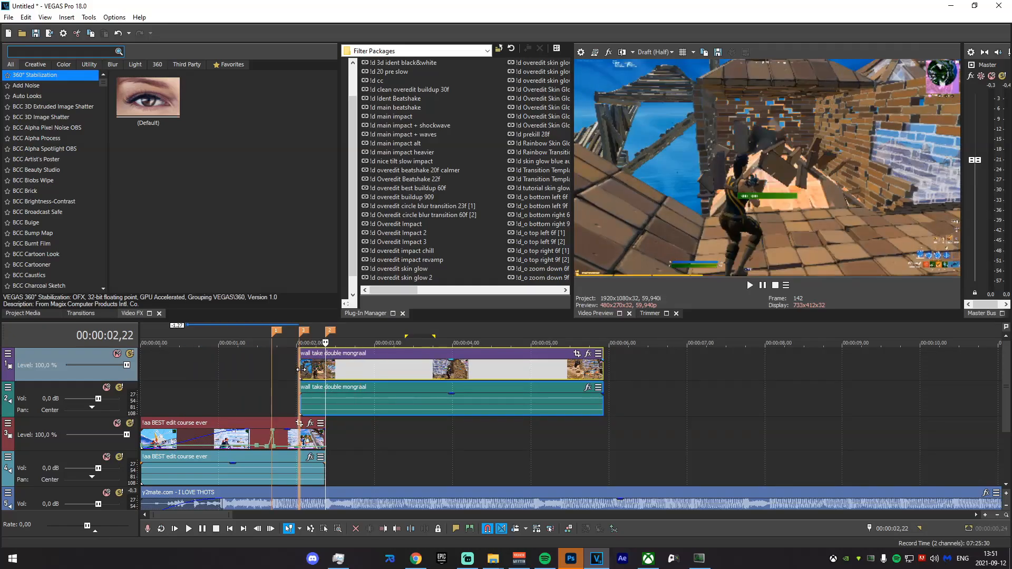
{"action": "left_click", "coordinate": [300, 370]}
Review the stretch of the timeline leading up to the overlap between the first clip and the wall take clip.
{"action": "left_click", "coordinate": [486, 370]}
{"action": "left_click", "coordinate": [527, 369]}
{"action": "left_click", "coordinate": [379, 375]}
{"action": "left_click_drag", "start_coordinate": [387, 437], "coordinate": [458, 437]}
{"action": "left_click", "coordinate": [331, 430]}
{"action": "left_click", "coordinate": [266, 375]}
{"action": "scroll", "coordinate": [268, 382], "scroll_direction": "up", "scroll_amount": 1}
{"action": "left_click_drag", "start_coordinate": [257, 389], "coordinate": [331, 391]}
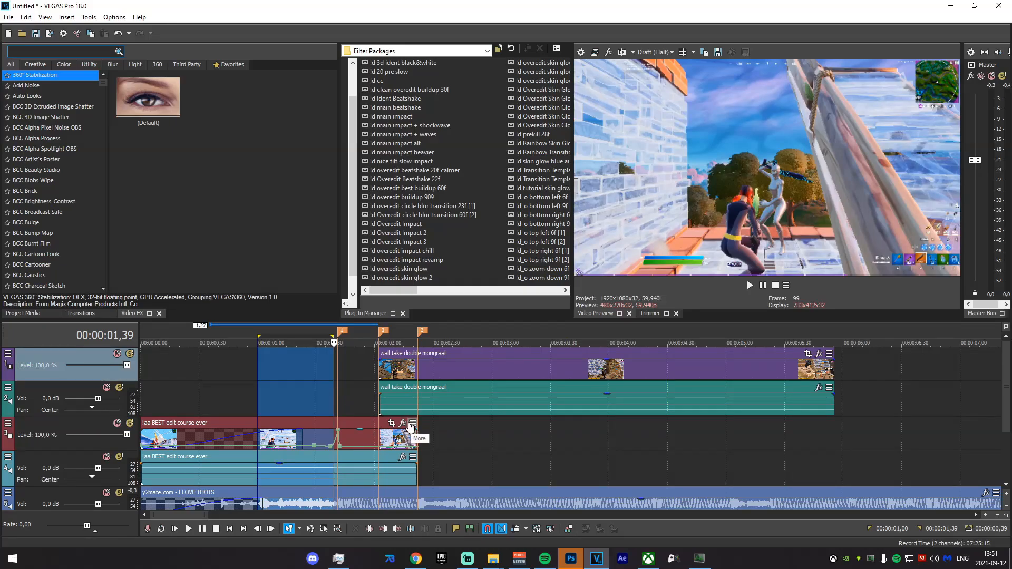
{"action": "left_click_drag", "start_coordinate": [284, 390], "coordinate": [378, 393]}
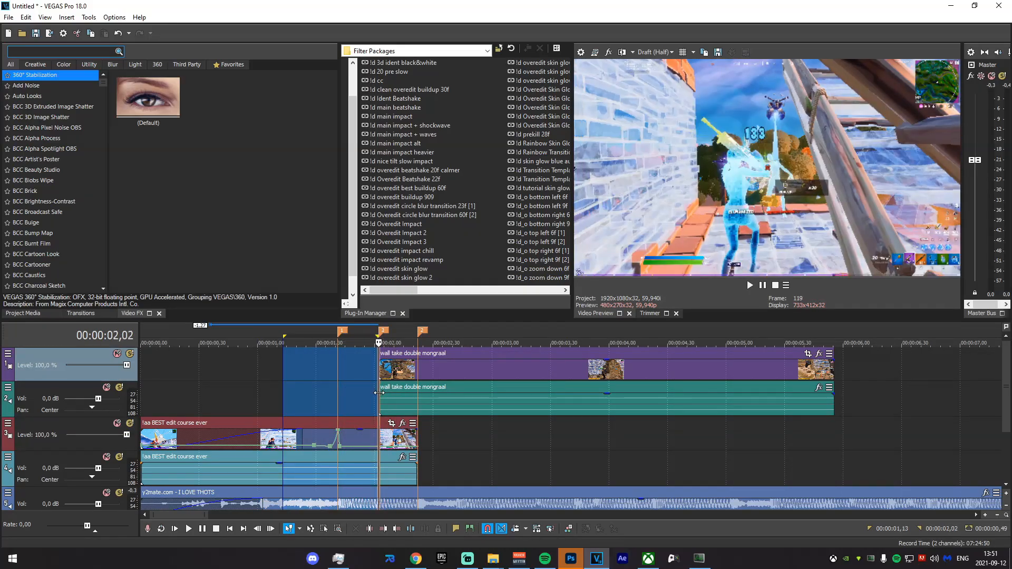
{"action": "left_click", "coordinate": [380, 394]}
Insert a new video track above the wall take clip and copy the clip's video onto it.
{"action": "left_click", "coordinate": [381, 370]}
{"action": "scroll", "coordinate": [480, 394], "scroll_direction": "up", "scroll_amount": 3}
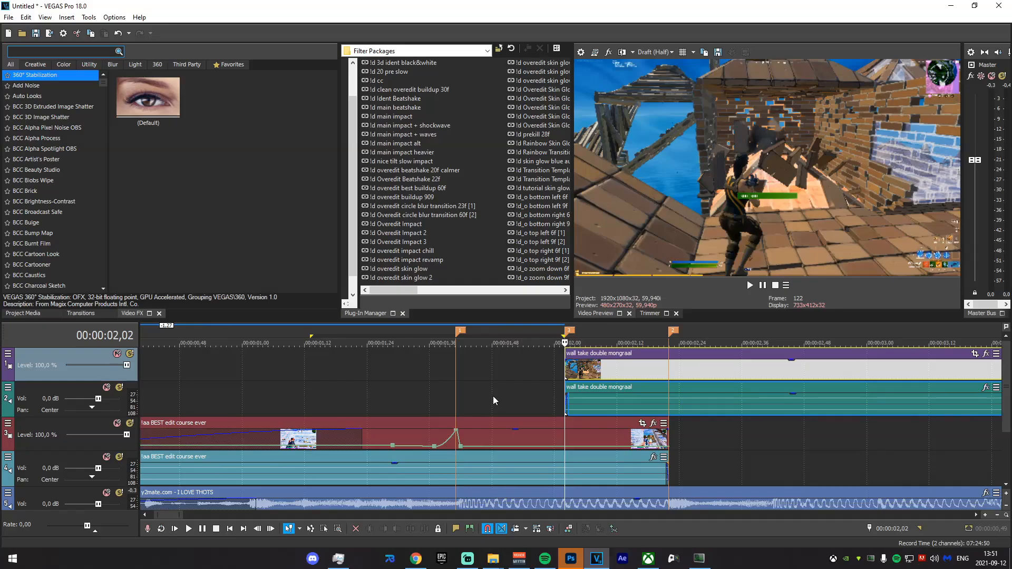
{"action": "left_click_drag", "start_coordinate": [494, 400], "coordinate": [666, 409]}
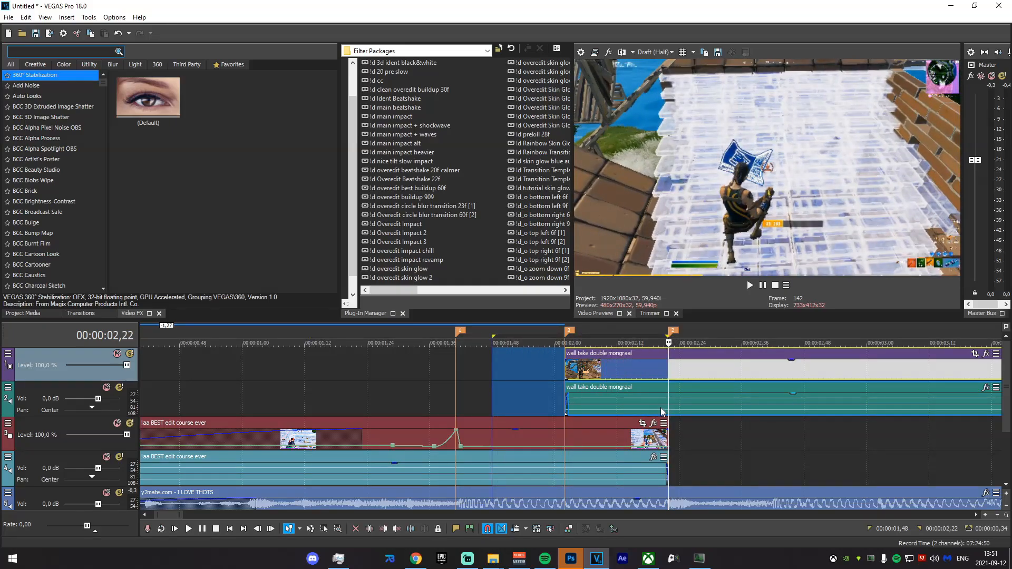
{"action": "key", "text": "ctrl+shift+q"}
{"action": "left_click", "coordinate": [672, 409]}
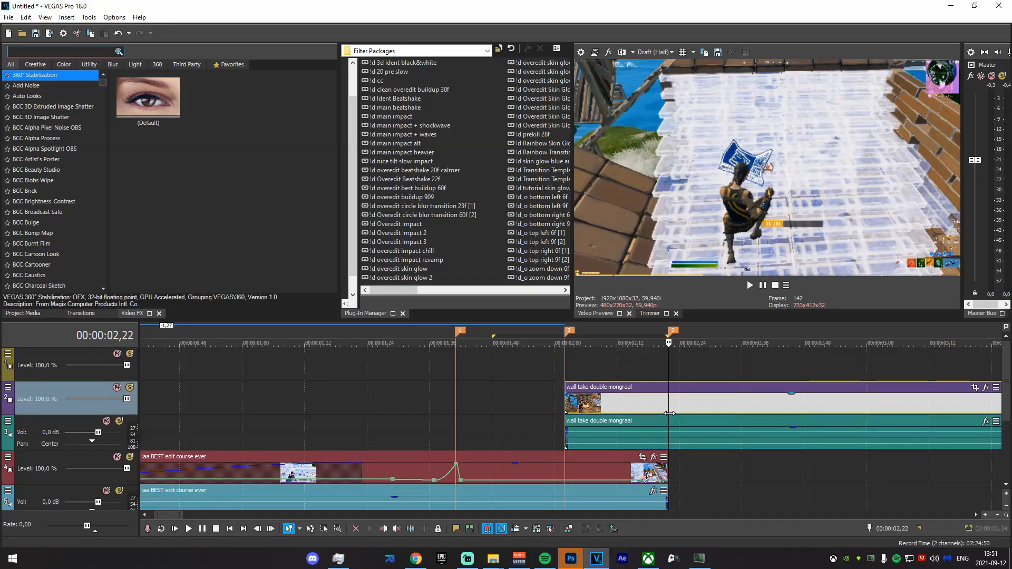
{"action": "left_click_drag", "start_coordinate": [685, 409], "coordinate": [670, 371]}
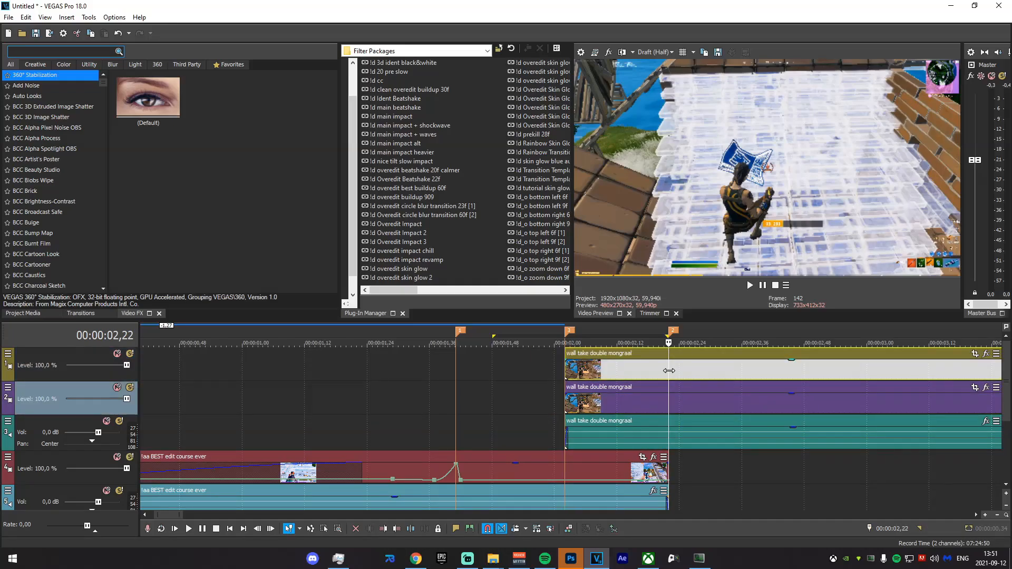
Cut the copied video down to a single frame at 00:00:02,22, deleting everything before and after it.
{"action": "key", "text": "s"}
{"action": "left_click", "coordinate": [649, 372]}
{"action": "key", "text": "Delete"}
{"action": "left_click", "coordinate": [671, 372]}
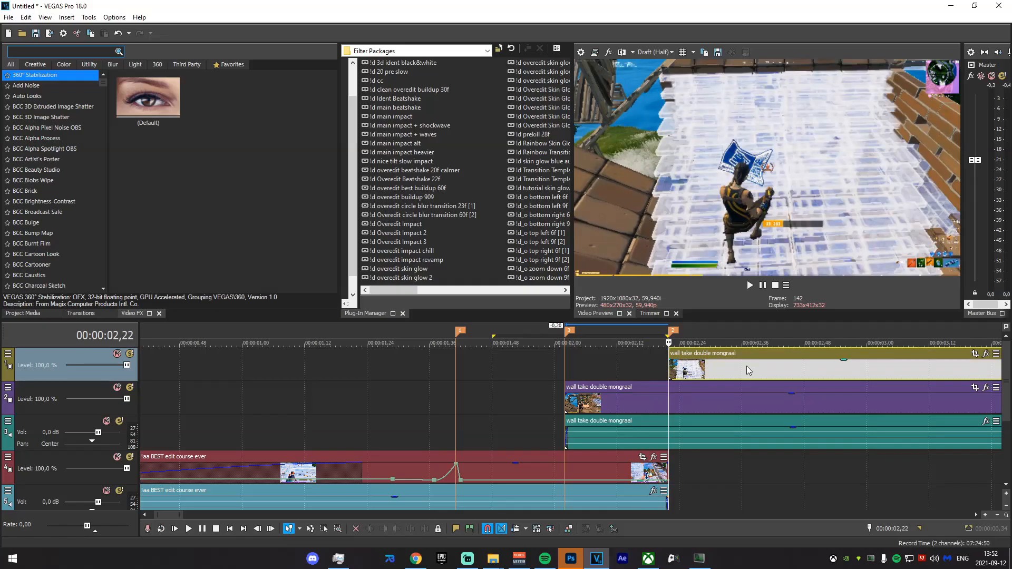
{"action": "key", "text": "Right"}
{"action": "key", "text": "s"}
{"action": "left_click", "coordinate": [701, 371]}
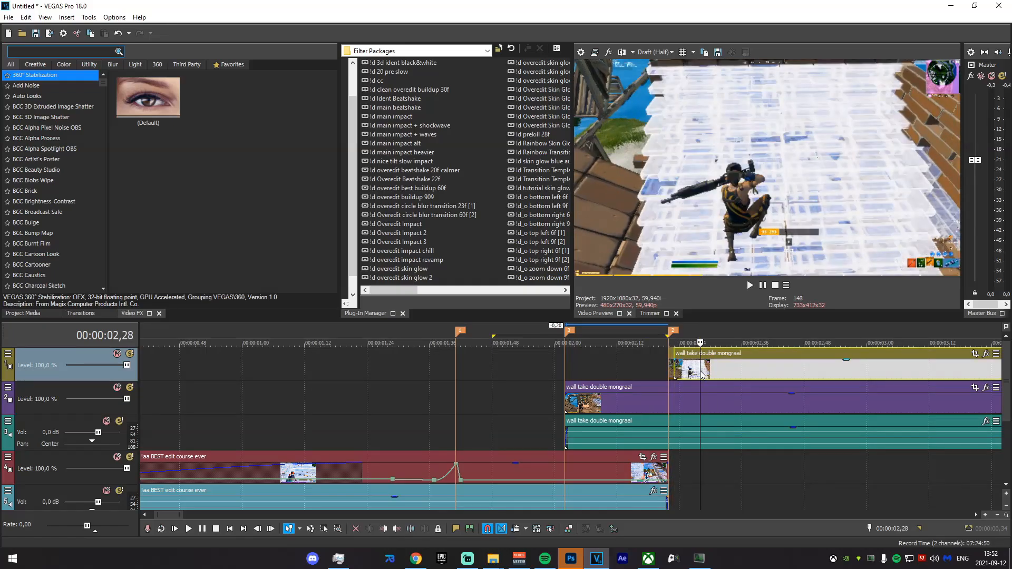
{"action": "key", "text": "Delete"}
Select the single-frame clip's time range and set up its render in the MAGIX AVC/AAC MP4 format.
{"action": "left_click", "coordinate": [647, 366]}
{"action": "scroll", "coordinate": [647, 366], "scroll_direction": "up", "scroll_amount": 5}
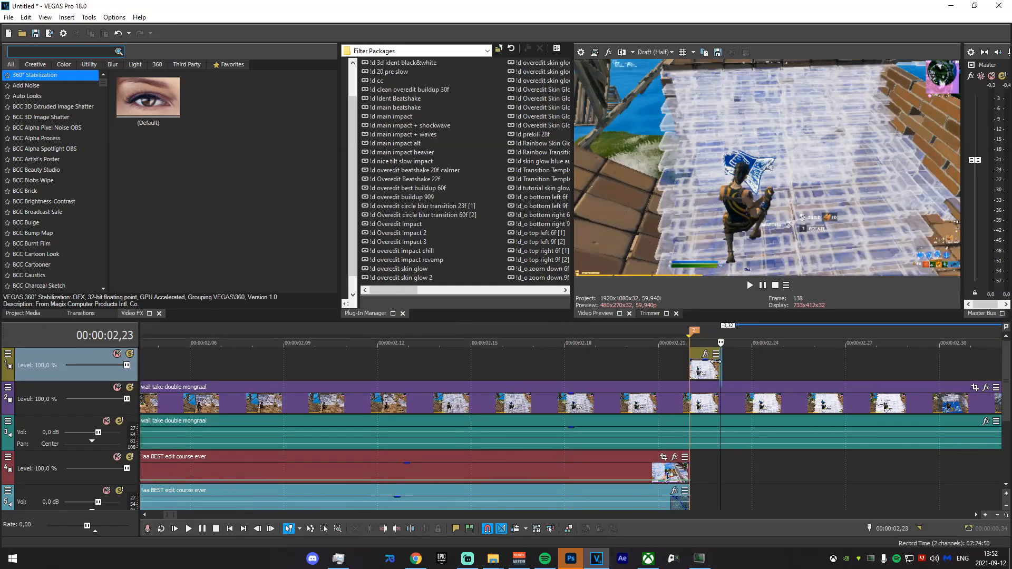
{"action": "double_click", "coordinate": [712, 369]}
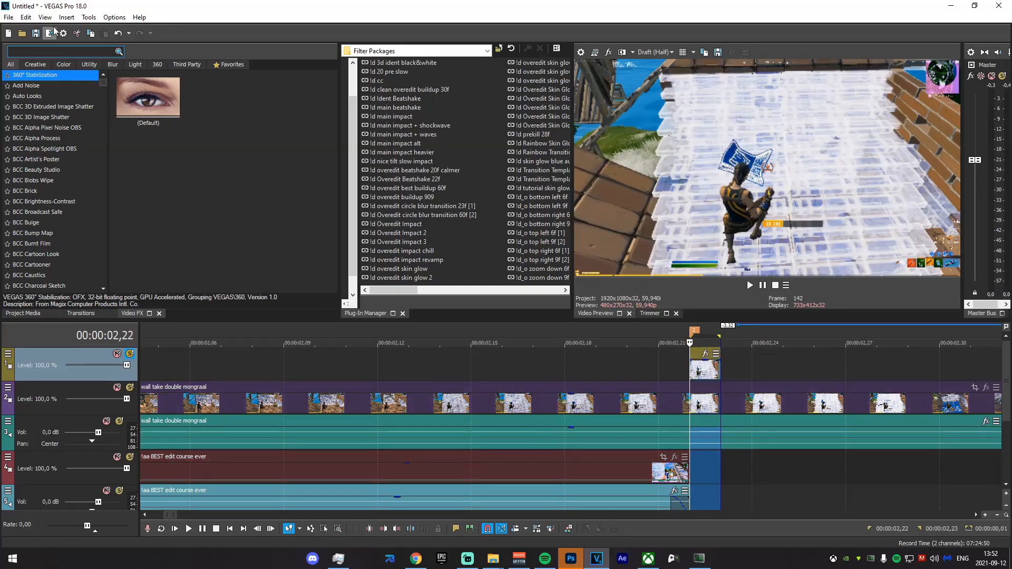
{"action": "left_click", "coordinate": [8, 17]}
{"action": "left_click", "coordinate": [24, 108]}
{"action": "scroll", "coordinate": [495, 255], "scroll_direction": "up", "scroll_amount": 3}
{"action": "left_click", "coordinate": [382, 218]}
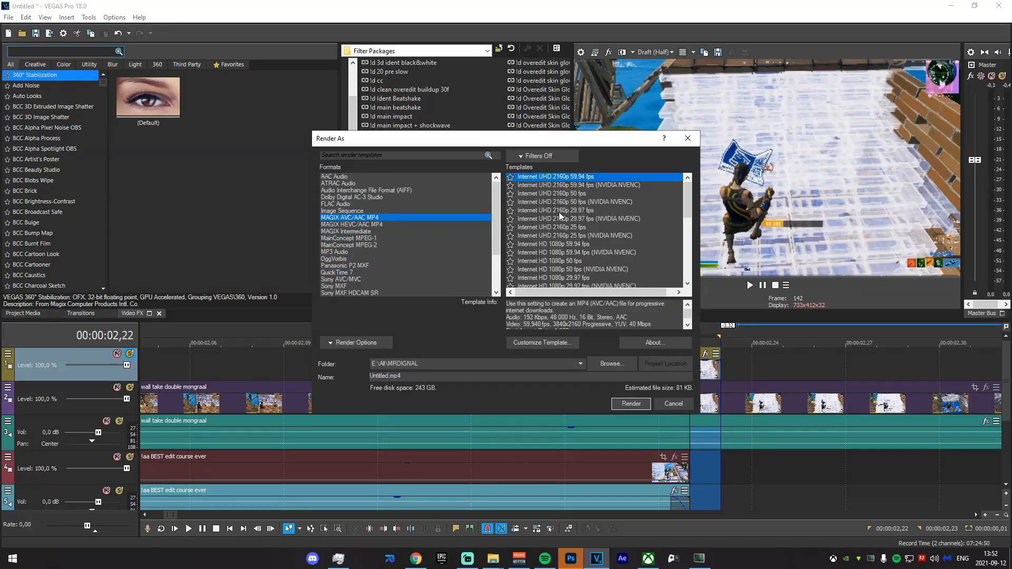
Name the output file 0912, render the selected frame and close the finished render dialog.
{"action": "double_click", "coordinate": [385, 376]}
{"action": "type", "text": "0912"}
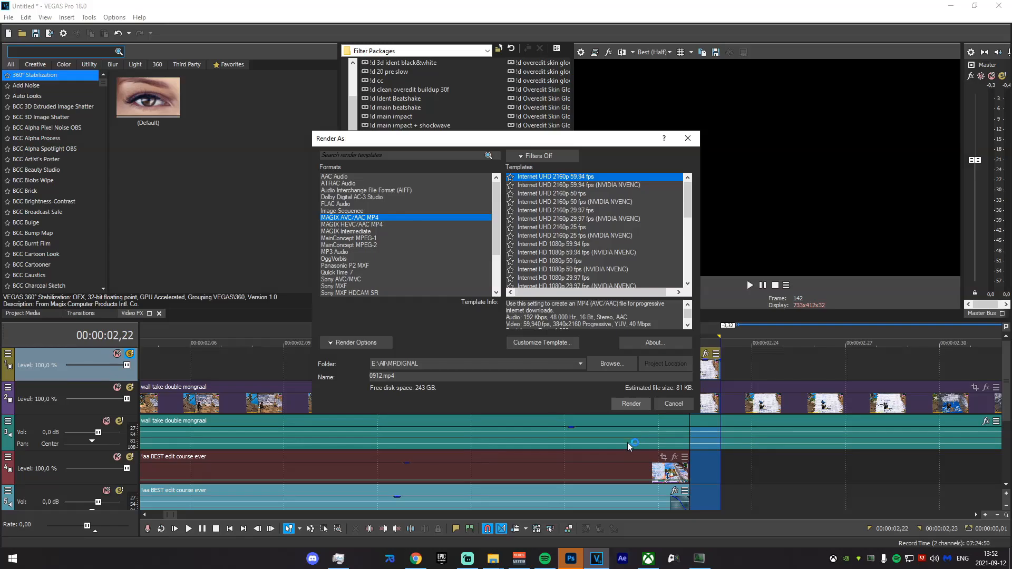
{"action": "key", "text": "Return"}
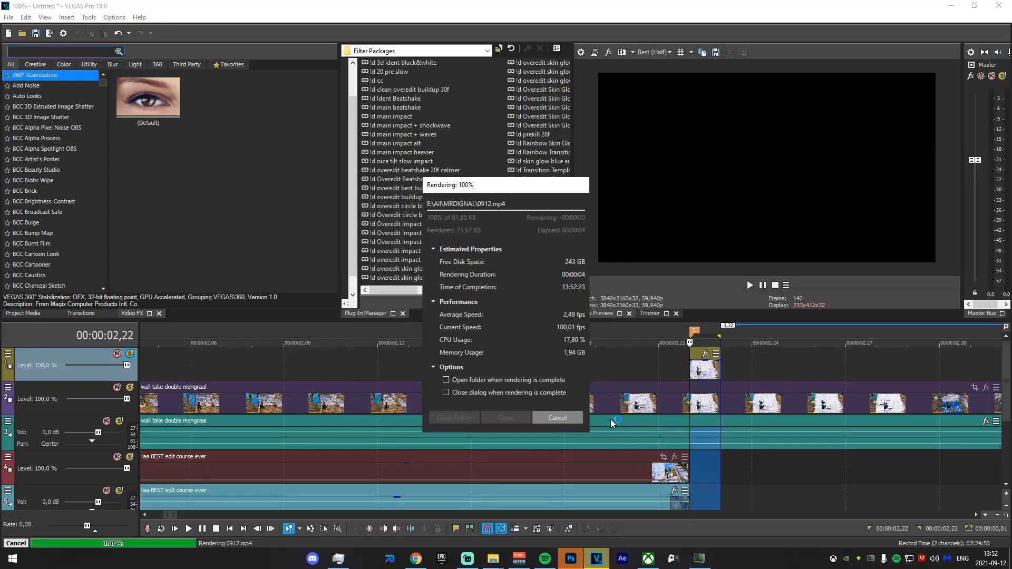
{"action": "left_click", "coordinate": [568, 420]}
Delete the uppermost video track that holds the single-frame clip.
{"action": "left_click", "coordinate": [577, 365]}
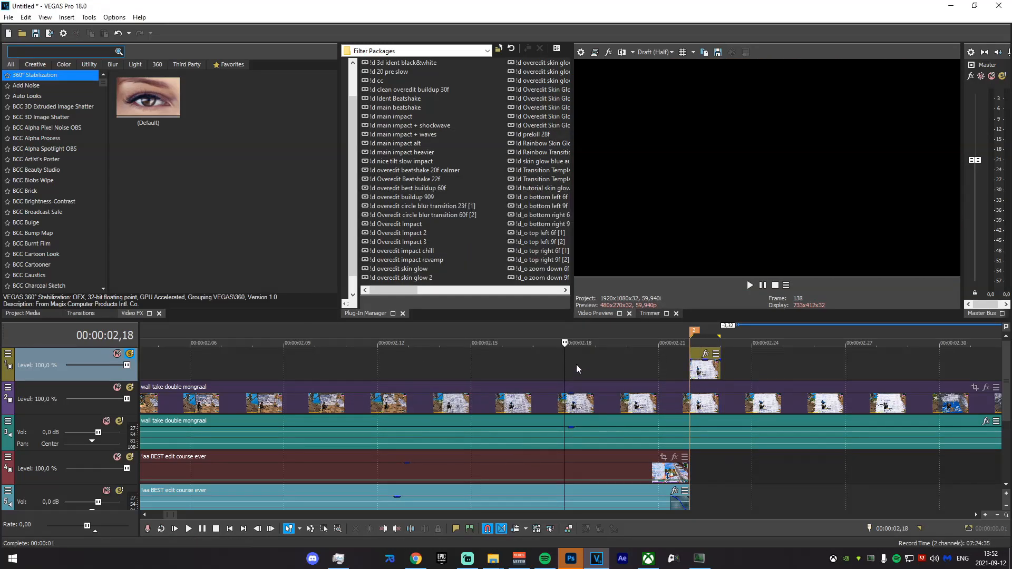
{"action": "scroll", "coordinate": [577, 365], "scroll_direction": "down", "scroll_amount": 6}
{"action": "right_click", "coordinate": [493, 374]}
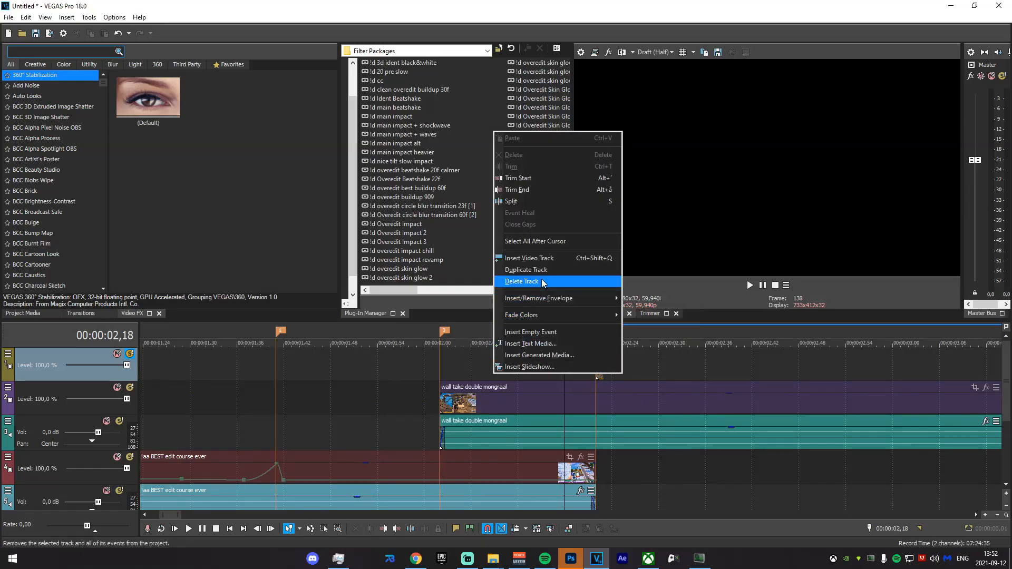
{"action": "left_click", "coordinate": [543, 282]}
Split the wall take clip's audio at the 00:00:02,22 marker and delete the part before it.
{"action": "left_click_drag", "start_coordinate": [438, 373], "coordinate": [456, 370]}
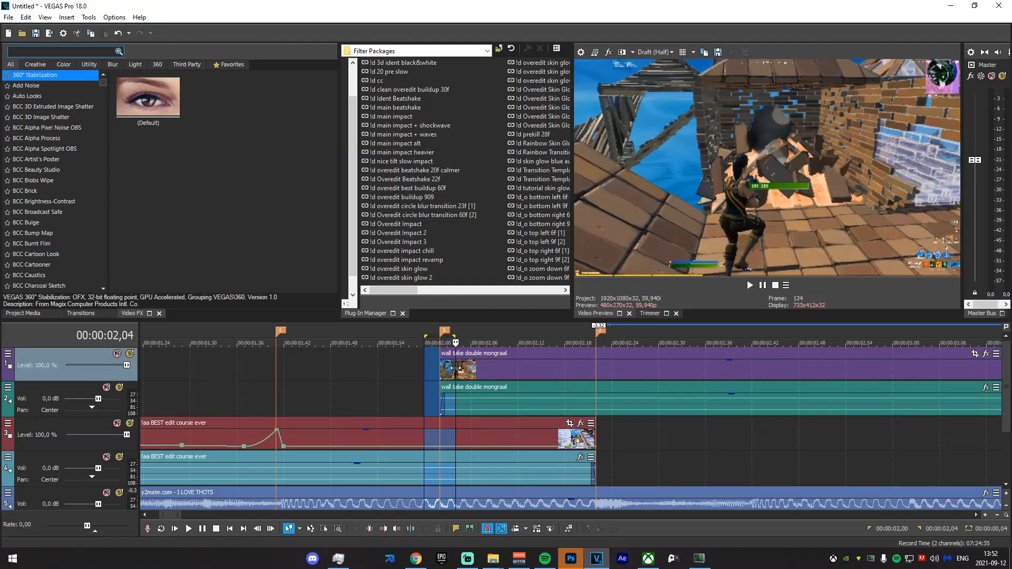
{"action": "left_click", "coordinate": [441, 369]}
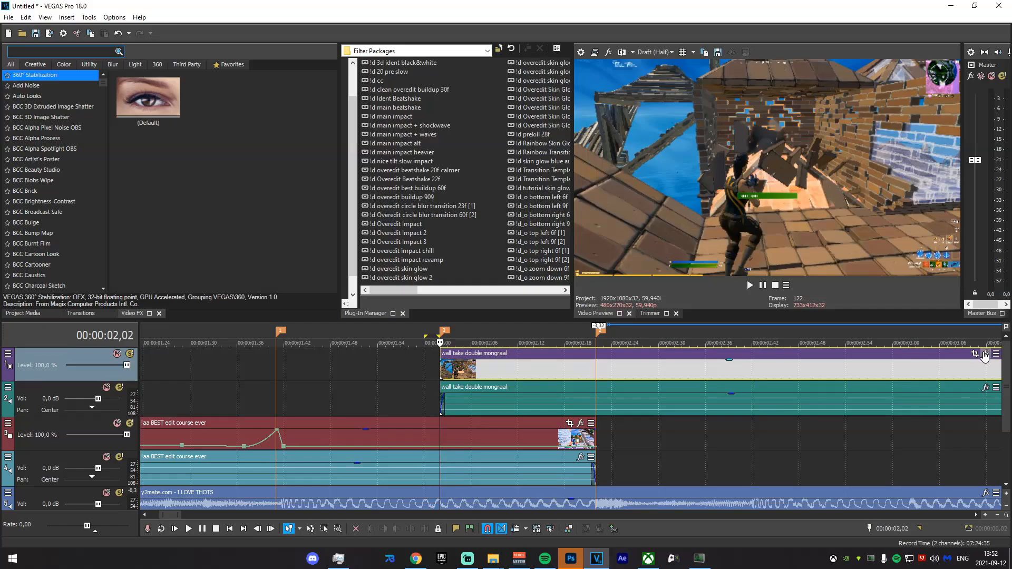
{"action": "left_click", "coordinate": [597, 404]}
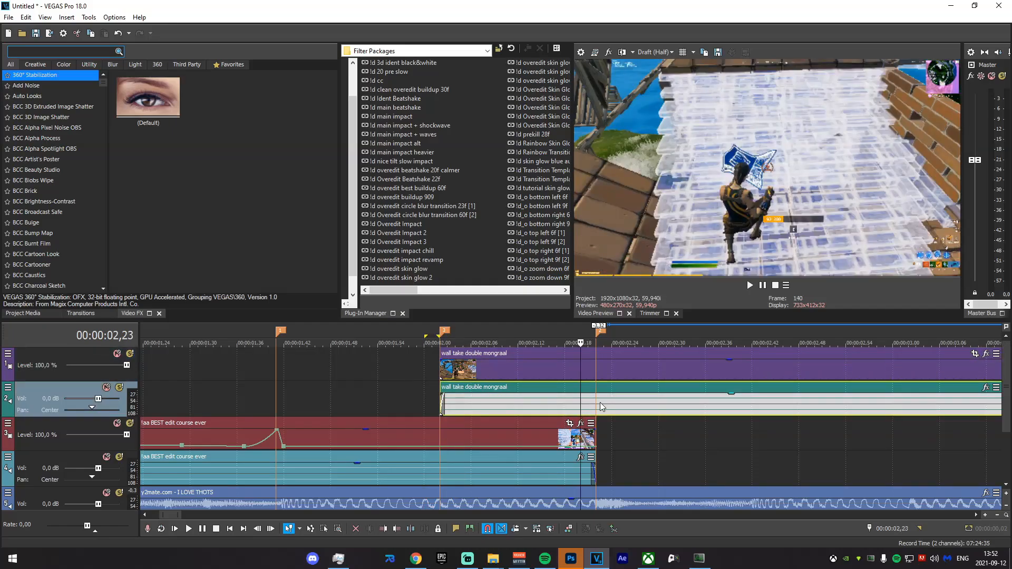
{"action": "key", "text": "s"}
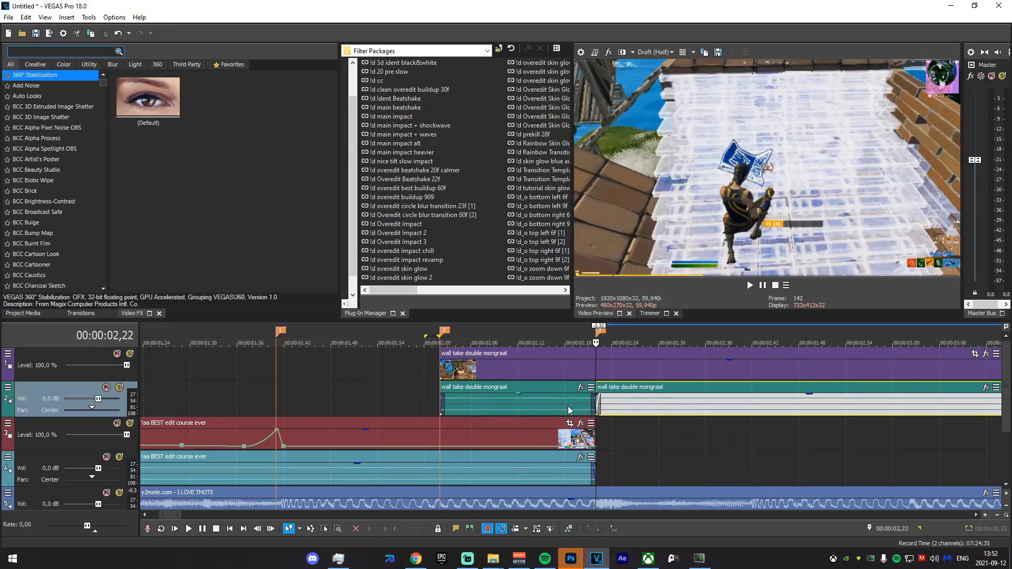
{"action": "left_click", "coordinate": [557, 399]}
{"action": "key", "text": "Delete"}
Split the wall take clip's video at the 00:00:02,22 marker.
{"action": "left_click", "coordinate": [442, 370]}
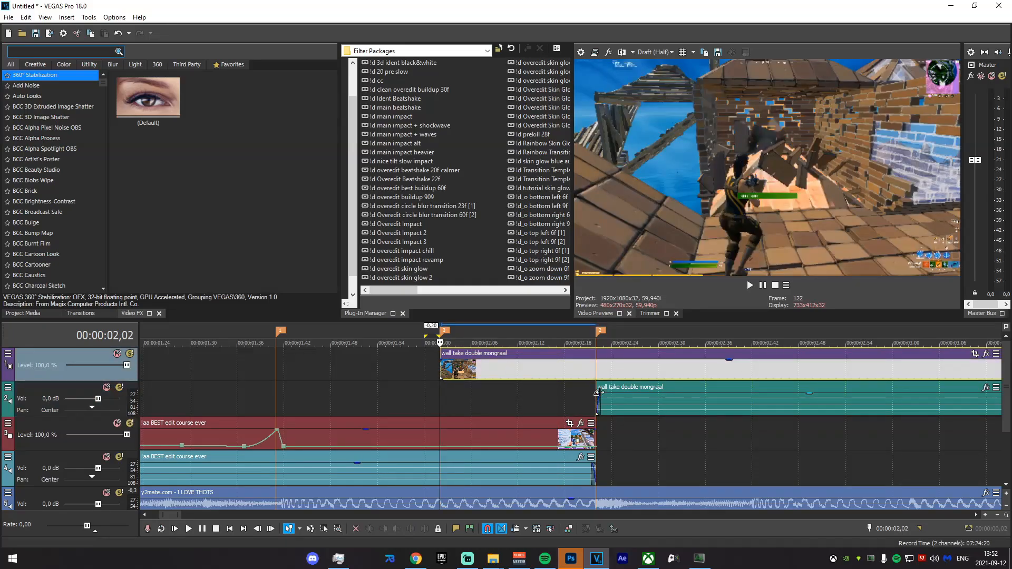
{"action": "left_click", "coordinate": [595, 377]}
{"action": "key", "text": "s"}
Open Event Pan/Crop for the wall take video piece before the split and enable its mask at the first frame.
{"action": "left_click", "coordinate": [565, 371]}
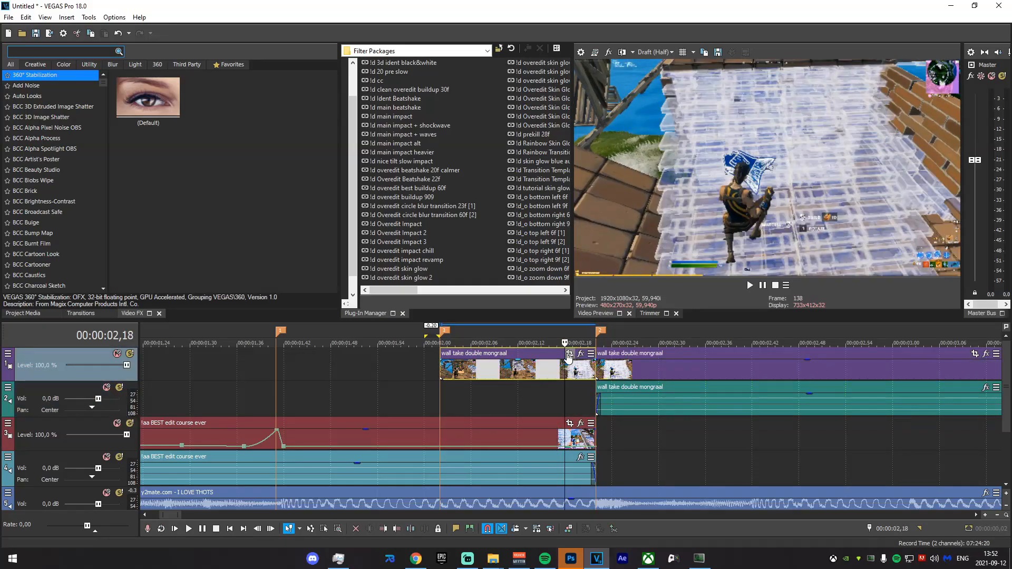
{"action": "left_click", "coordinate": [570, 354]}
{"action": "left_click", "coordinate": [441, 378]}
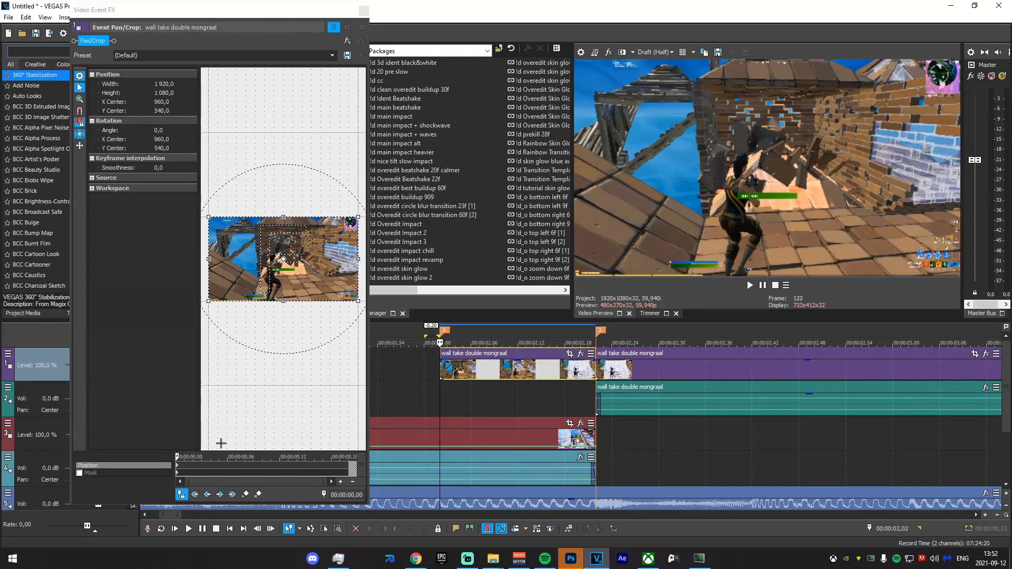
{"action": "left_click", "coordinate": [80, 473]}
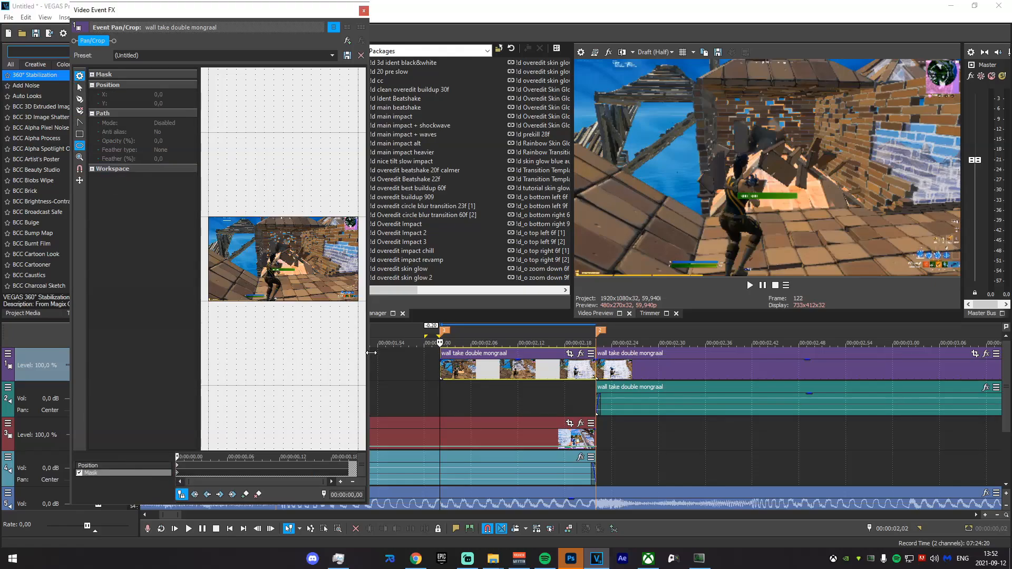
Examine the wall take piece in the mask editor from its first frame to its last frame.
{"action": "left_click_drag", "start_coordinate": [373, 353], "coordinate": [705, 353]}
{"action": "scroll", "coordinate": [311, 290], "scroll_direction": "up", "scroll_amount": 6}
{"action": "scroll", "coordinate": [356, 338], "scroll_direction": "down", "scroll_amount": 3}
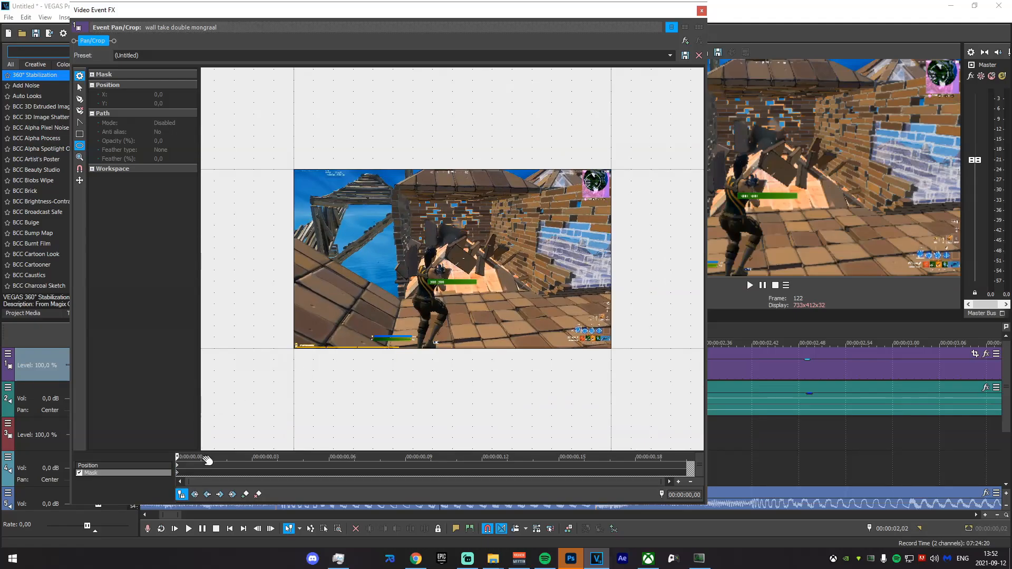
{"action": "left_click_drag", "start_coordinate": [182, 457], "coordinate": [727, 443]}
{"action": "scroll", "coordinate": [447, 248], "scroll_direction": "up", "scroll_amount": 3}
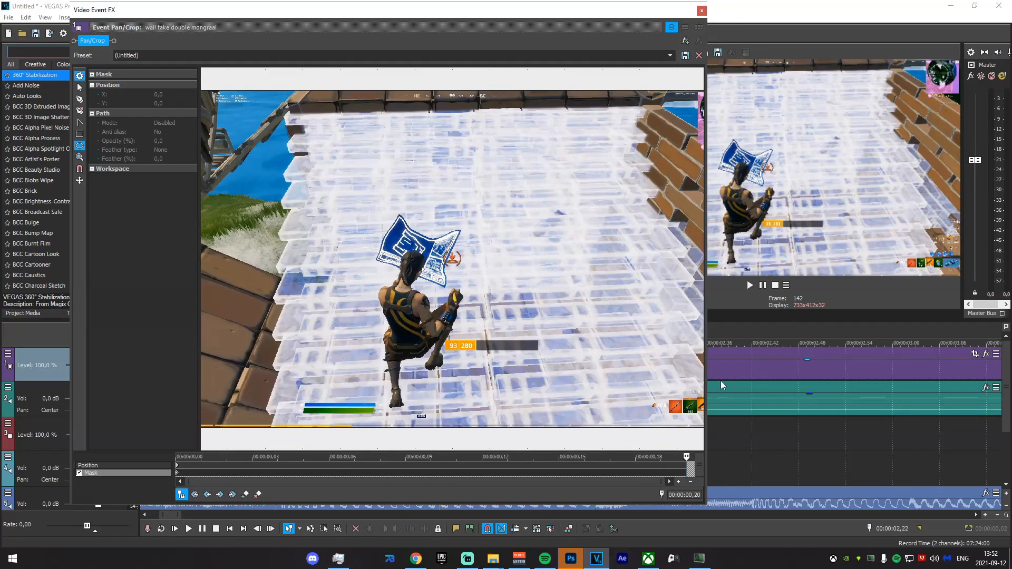
{"action": "left_click", "coordinate": [748, 280]}
Replace the wall take piece before the split with the Comp 1_127 clip and delete that clip's audio.
{"action": "left_click", "coordinate": [518, 455]}
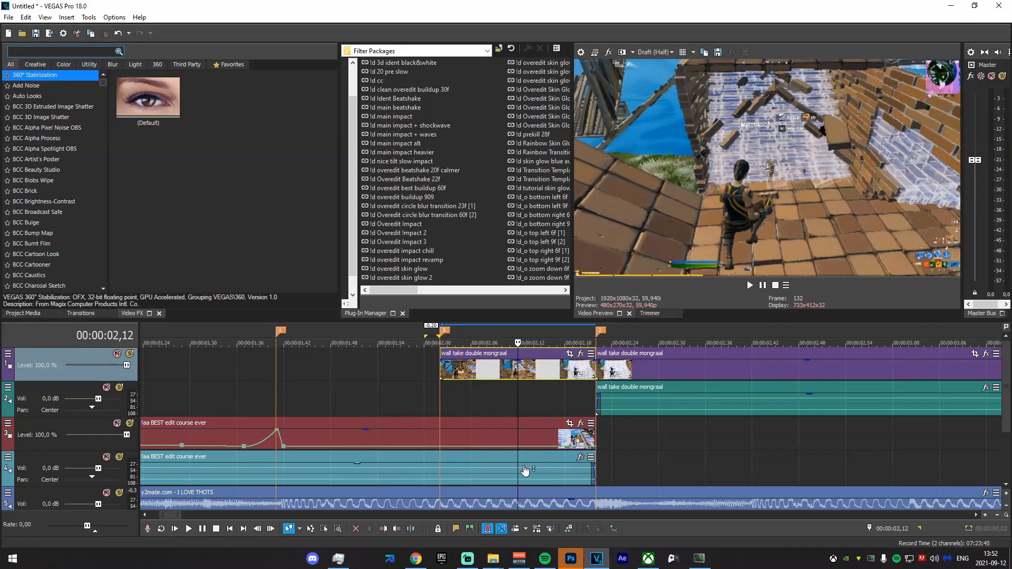
{"action": "mouse_move", "coordinate": [495, 565]}
{"action": "key", "text": "Delete"}
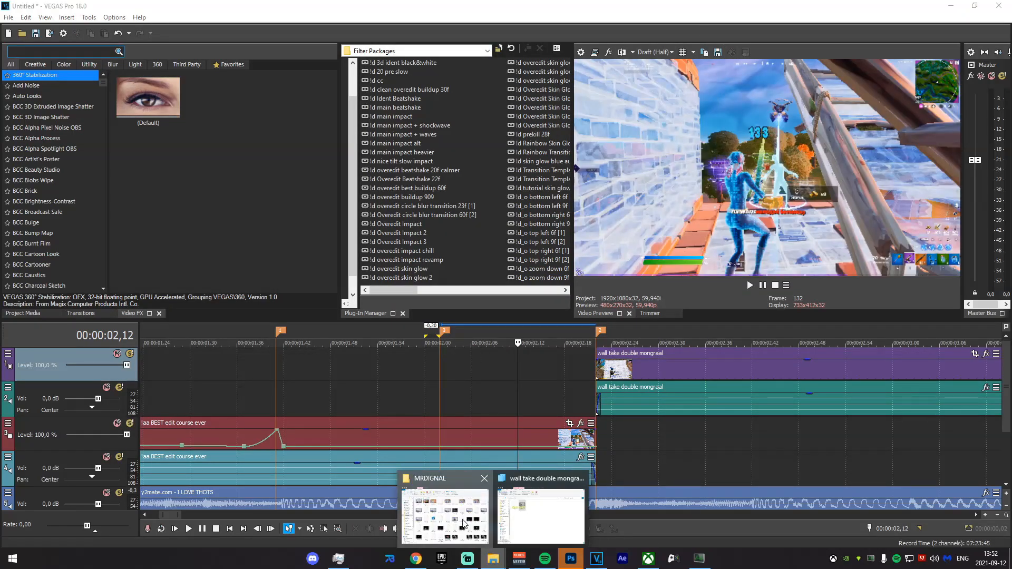
{"action": "left_click_drag", "start_coordinate": [527, 362], "coordinate": [447, 363]}
{"action": "left_click", "coordinate": [510, 408]}
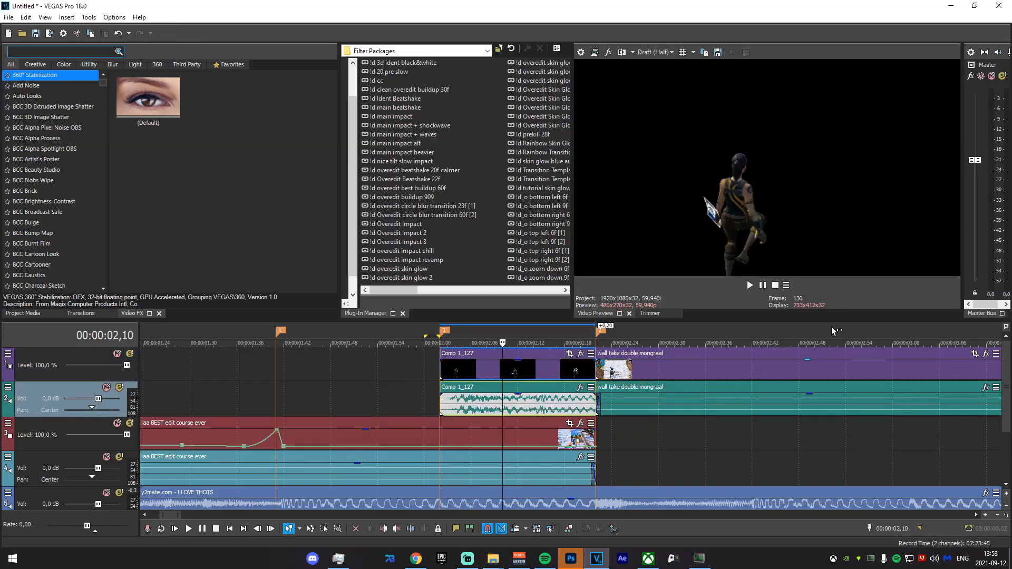
{"action": "key", "text": "Delete"}
Set the alpha channel type in the Comp 1_127 clip's media properties to make its black background transparent.
{"action": "right_click", "coordinate": [515, 372]}
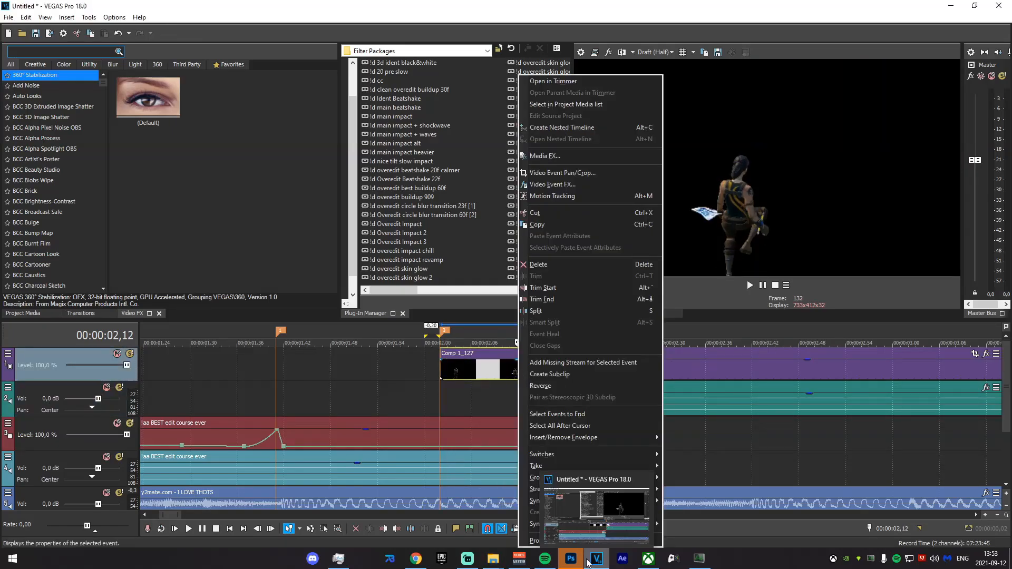
{"action": "left_click", "coordinate": [531, 543]}
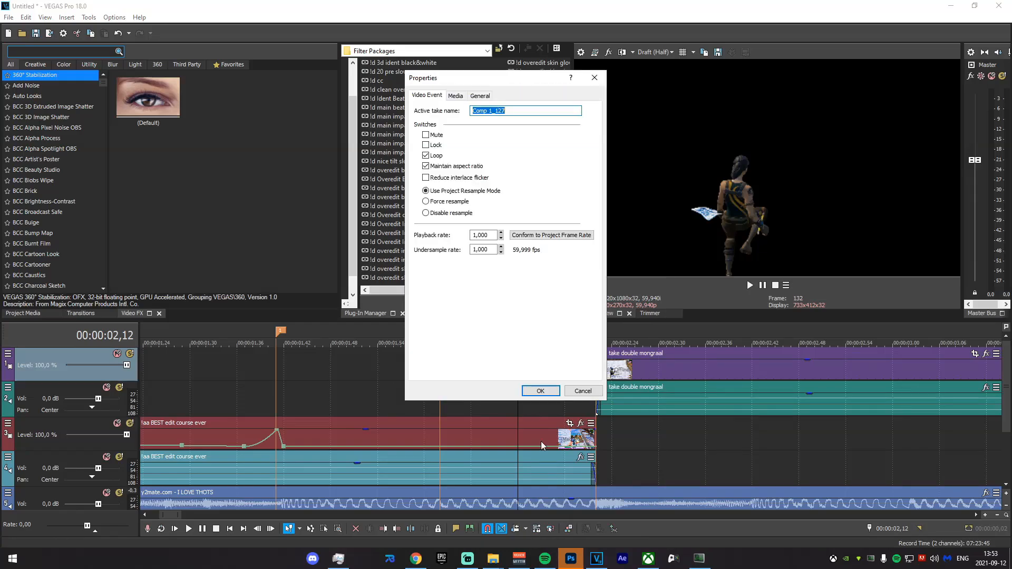
{"action": "left_click", "coordinate": [456, 95]}
{"action": "left_click", "coordinate": [537, 283]}
{"action": "left_click", "coordinate": [527, 305]}
{"action": "left_click", "coordinate": [537, 391]}
{"action": "mouse_move", "coordinate": [401, 434]}
{"action": "left_mouse_down"}
{"action": "mouse_move", "coordinate": [631, 433]}
{"action": "mouse_move", "coordinate": [580, 433]}
{"action": "mouse_move", "coordinate": [604, 434]}
{"action": "mouse_move", "coordinate": [543, 450]}
{"action": "mouse_move", "coordinate": [394, 442]}
{"action": "left_mouse_up"}
{"action": "mouse_move", "coordinate": [380, 441]}
{"action": "left_mouse_down"}
{"action": "mouse_move", "coordinate": [458, 437]}
{"action": "mouse_move", "coordinate": [379, 439]}
{"action": "left_mouse_up"}
Apply the default S_BlurMoCurves effect to the Comp 1_127 clip with the playhead at the clip's start.
{"action": "left_click_drag", "start_coordinate": [347, 389], "coordinate": [437, 366]}
{"action": "left_click", "coordinate": [437, 362]}
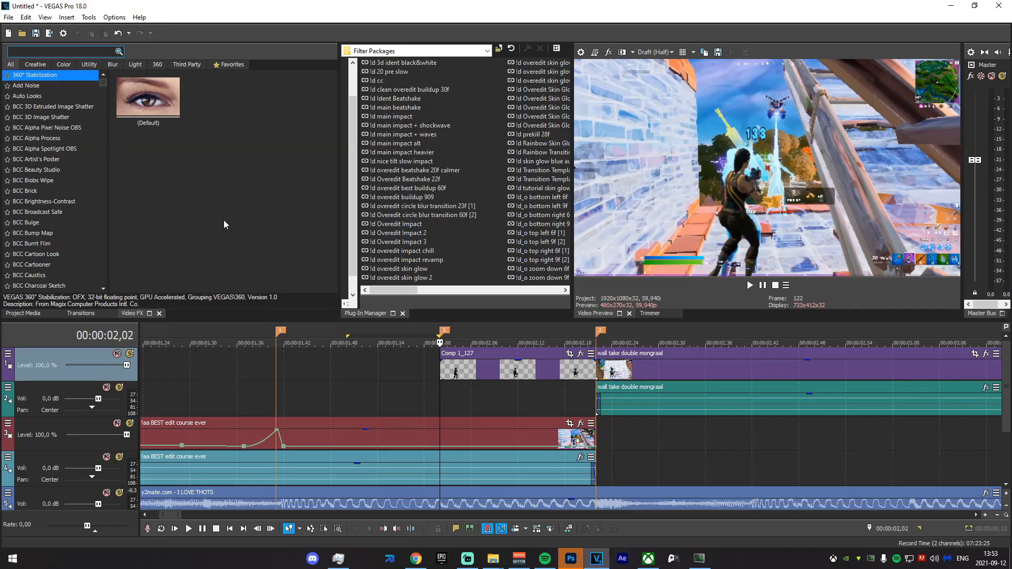
{"action": "type", "text": "blurmocur"}
{"action": "left_click", "coordinate": [35, 76]}
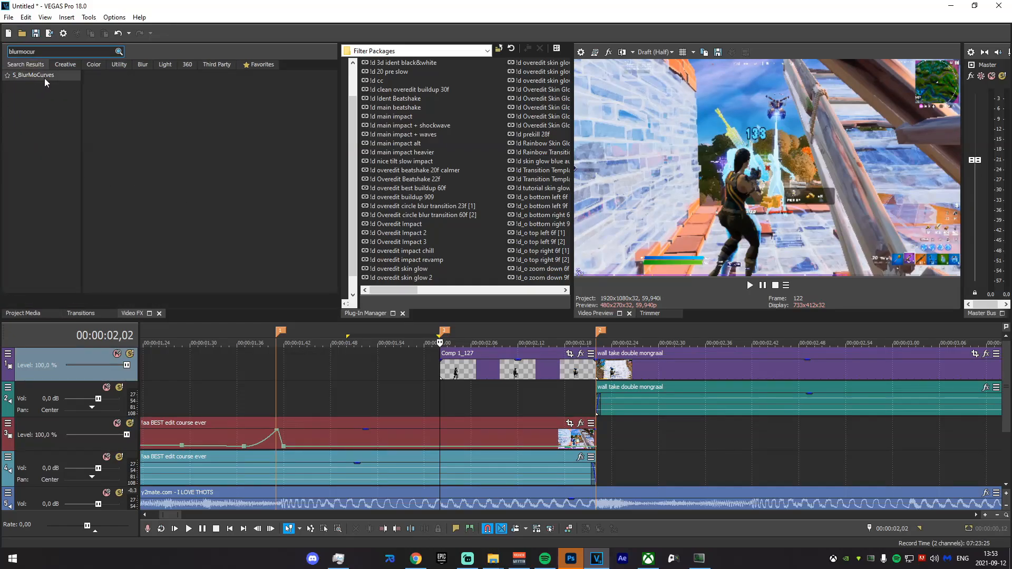
{"action": "left_click_drag", "start_coordinate": [502, 361], "coordinate": [504, 365]}
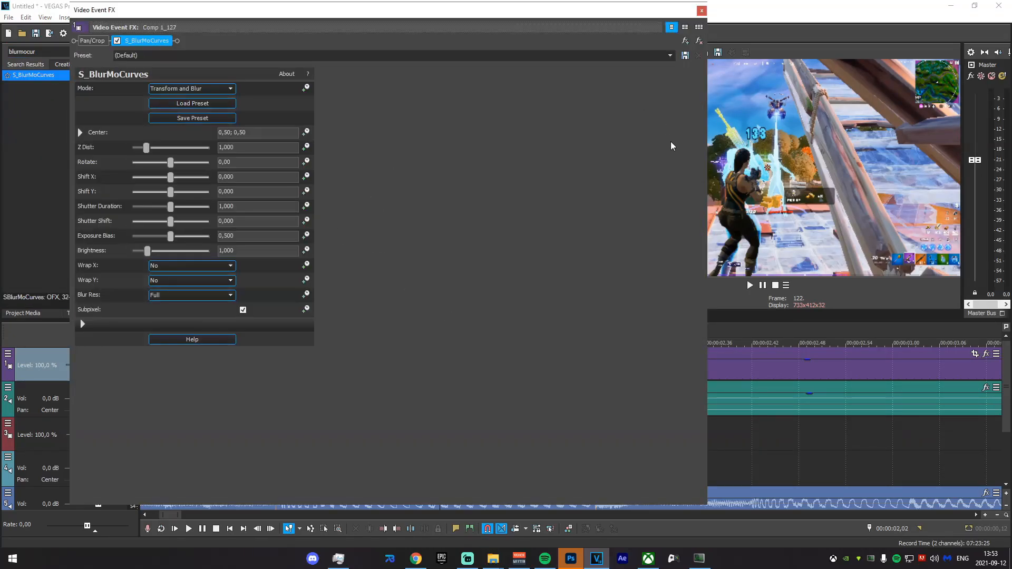
{"action": "left_click_drag", "start_coordinate": [710, 139], "coordinate": [405, 151]}
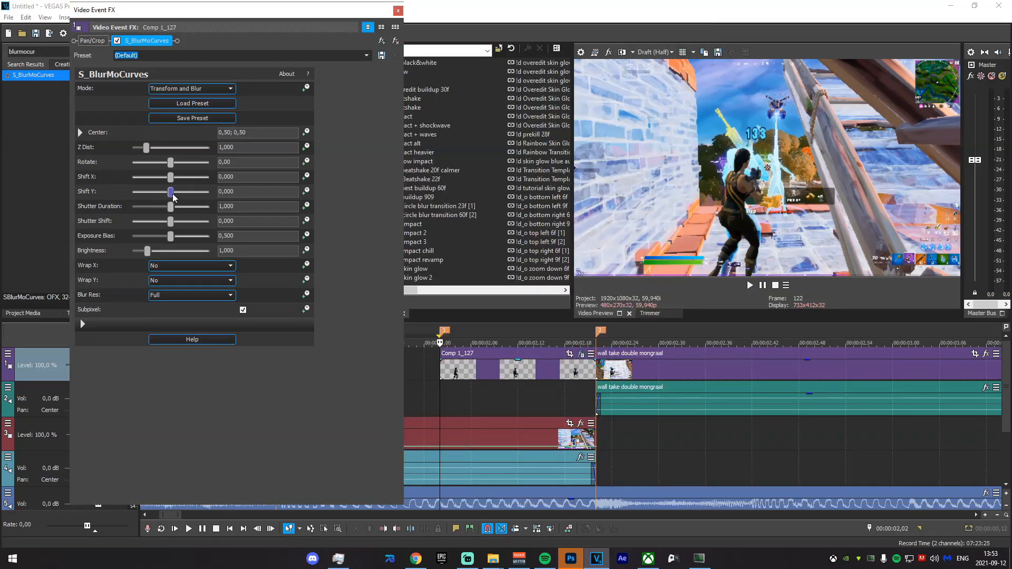
Animate the effect's Shift Y from -0,500 at the clip's first frame to 0 at 00:00:00,20.
{"action": "left_click_drag", "start_coordinate": [172, 193], "coordinate": [119, 189]}
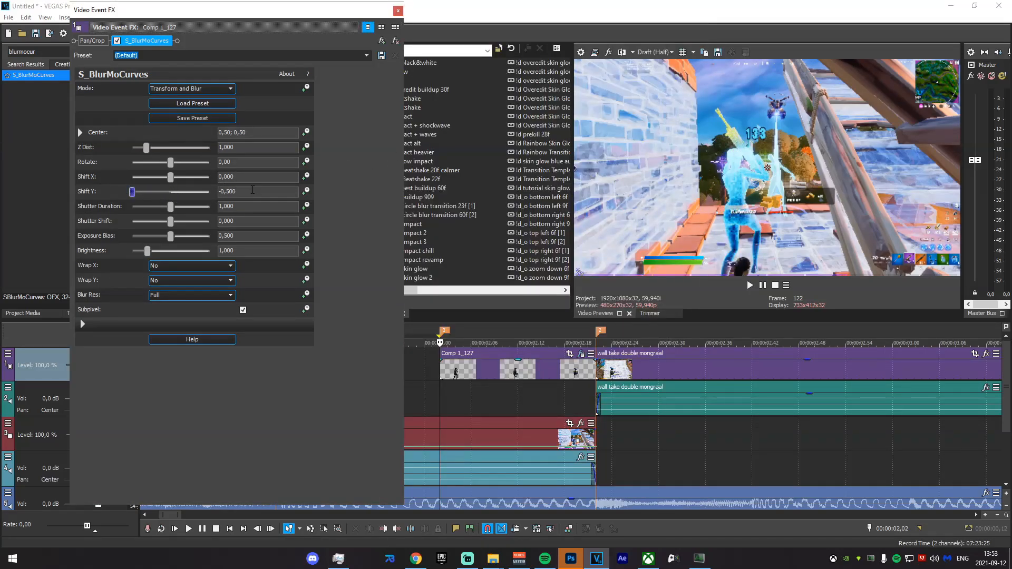
{"action": "left_click", "coordinate": [306, 192]}
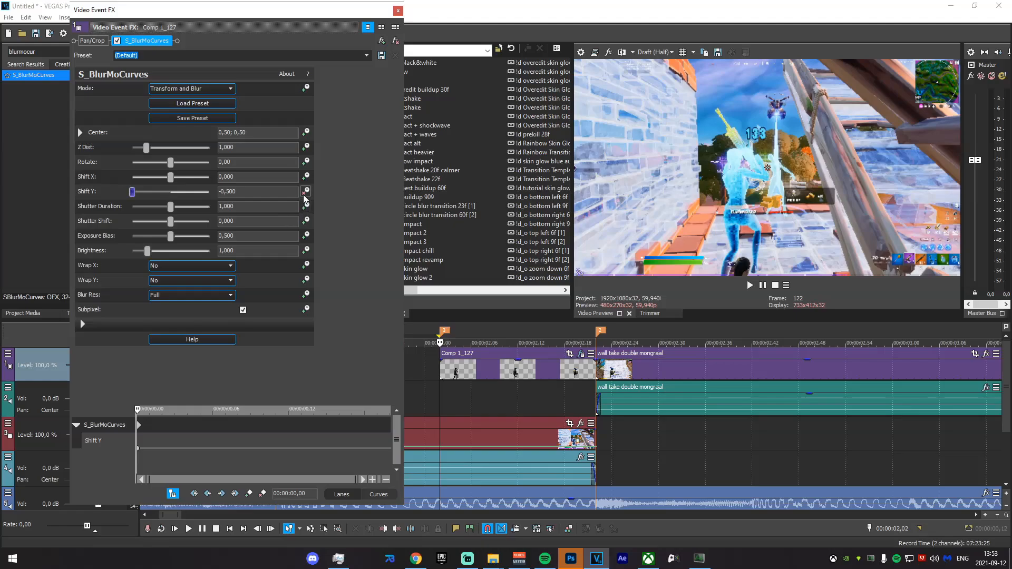
{"action": "left_click_drag", "start_coordinate": [140, 419], "coordinate": [390, 419]}
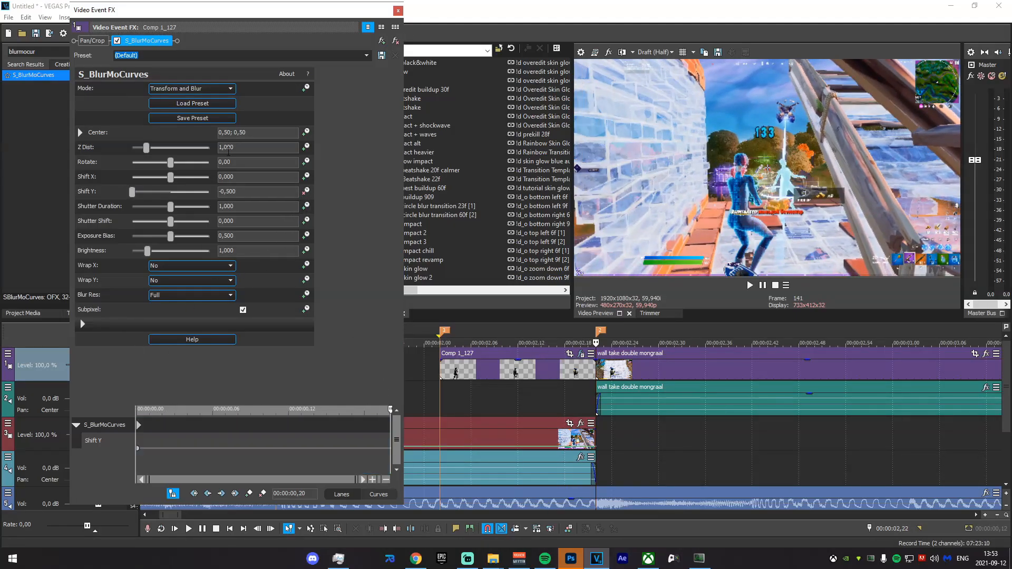
{"action": "left_click", "coordinate": [218, 189]}
{"action": "type", "text": "0"}
{"action": "key", "text": "Return"}
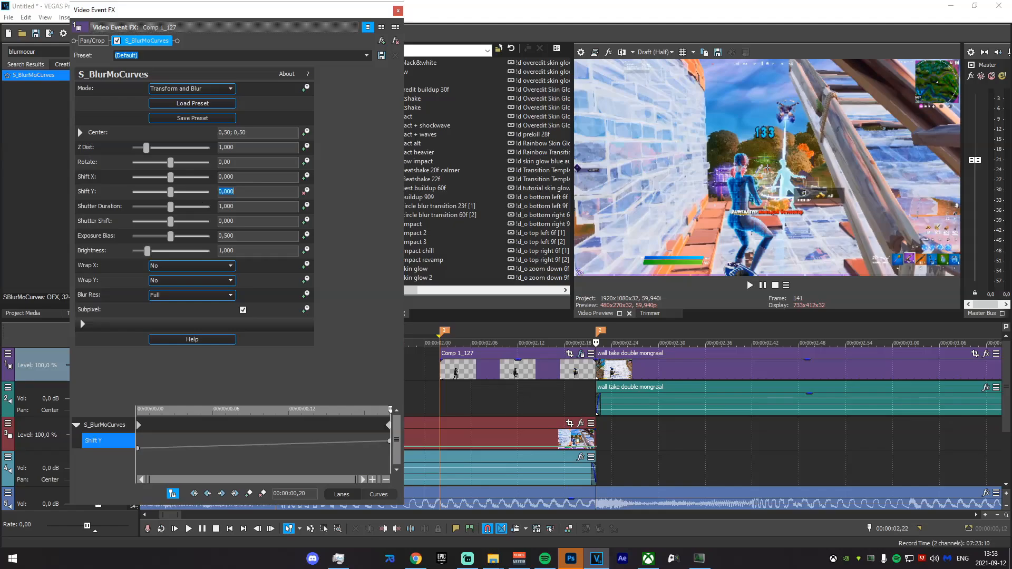
Set the first Shift Y keyframe to Fast Fade with a value of -0,600.
{"action": "left_click", "coordinate": [136, 450]}
{"action": "right_click", "coordinate": [136, 448]}
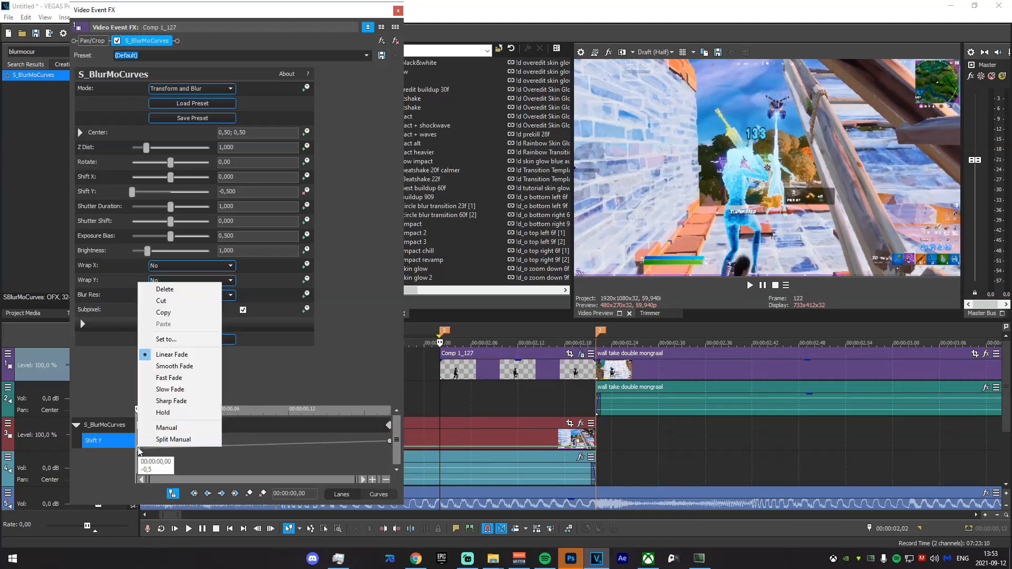
{"action": "left_click", "coordinate": [174, 378]}
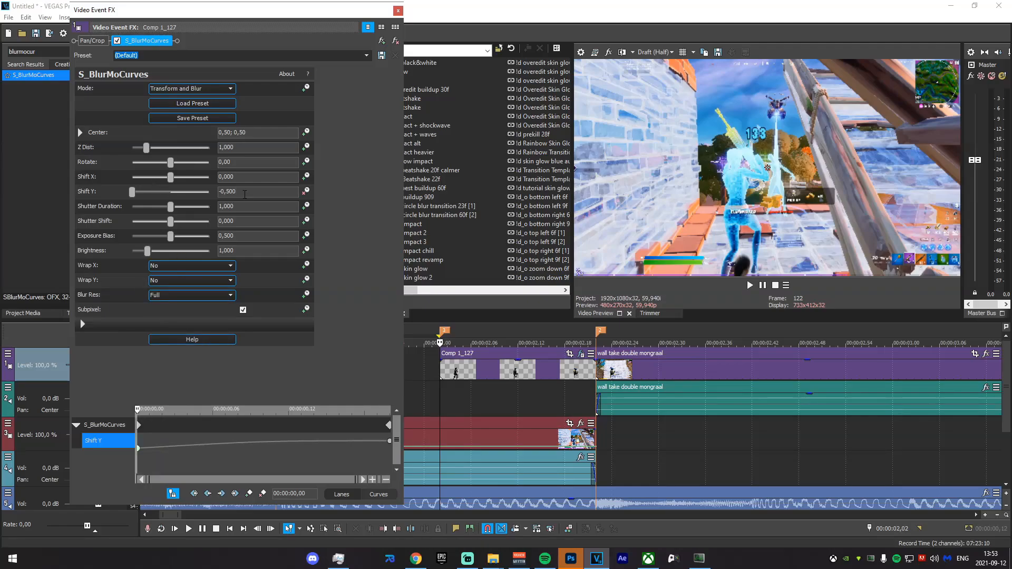
{"action": "left_click", "coordinate": [245, 194]}
{"action": "type", "text": "-0,600"}
{"action": "key", "text": "Return"}
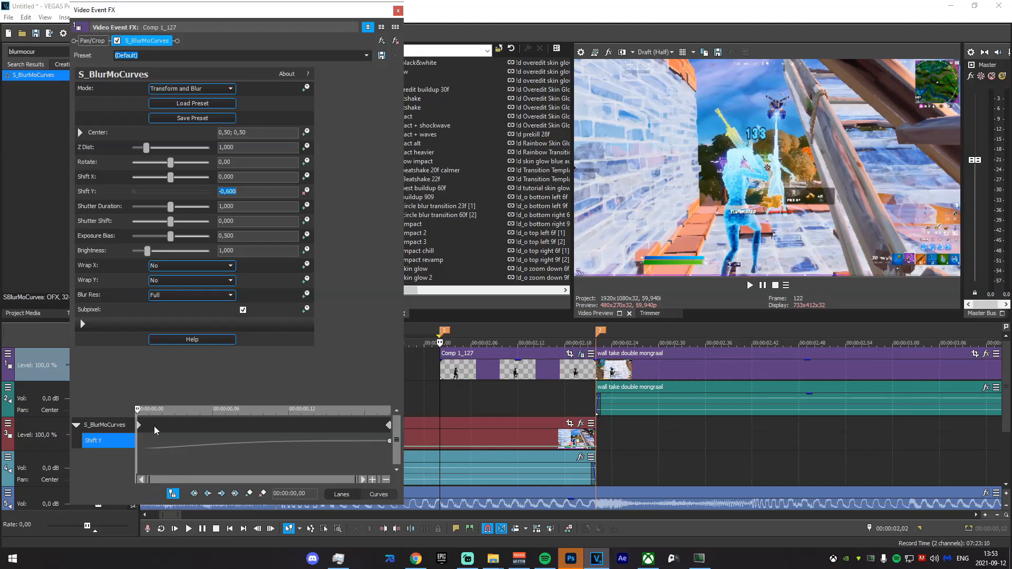
{"action": "left_click", "coordinate": [141, 452]}
Close the effect settings and play back the transition around the Comp 1_127 clip.
{"action": "left_click", "coordinate": [398, 11]}
{"action": "mouse_move", "coordinate": [440, 397]}
{"action": "left_mouse_down"}
{"action": "mouse_move", "coordinate": [621, 415]}
{"action": "mouse_move", "coordinate": [445, 394]}
{"action": "left_mouse_up"}
{"action": "left_click", "coordinate": [399, 389]}
{"action": "key", "text": "space"}
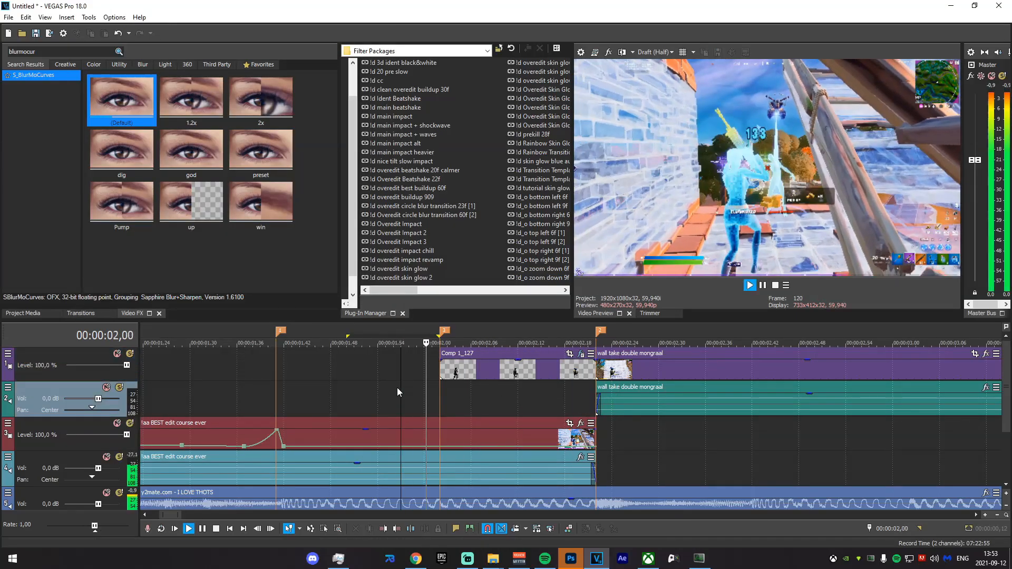
{"action": "key", "text": "space"}
{"action": "key", "text": "space"}
{"action": "left_click_drag", "start_coordinate": [385, 394], "coordinate": [745, 402]}
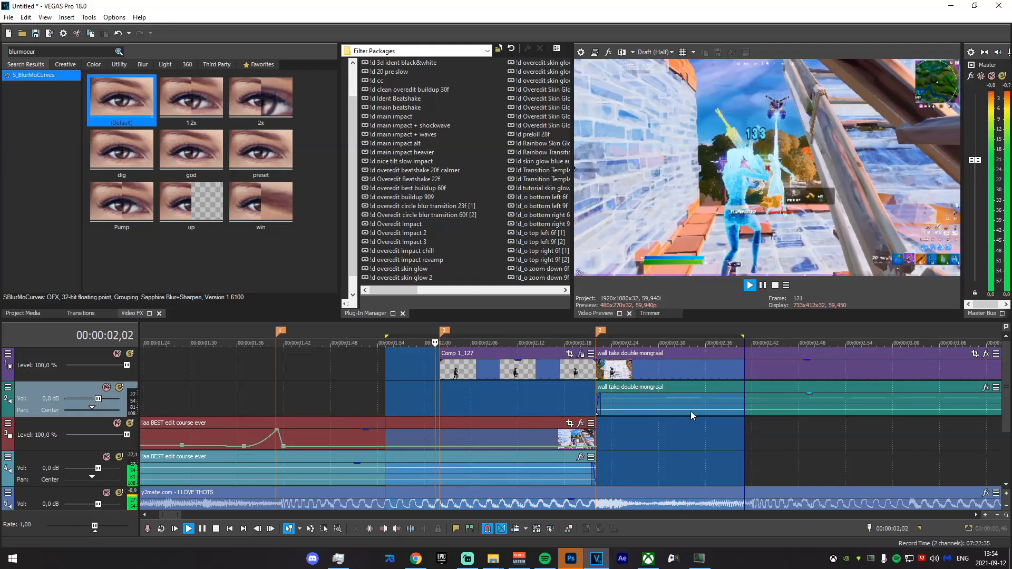
{"action": "left_click_drag", "start_coordinate": [440, 401], "coordinate": [596, 409]}
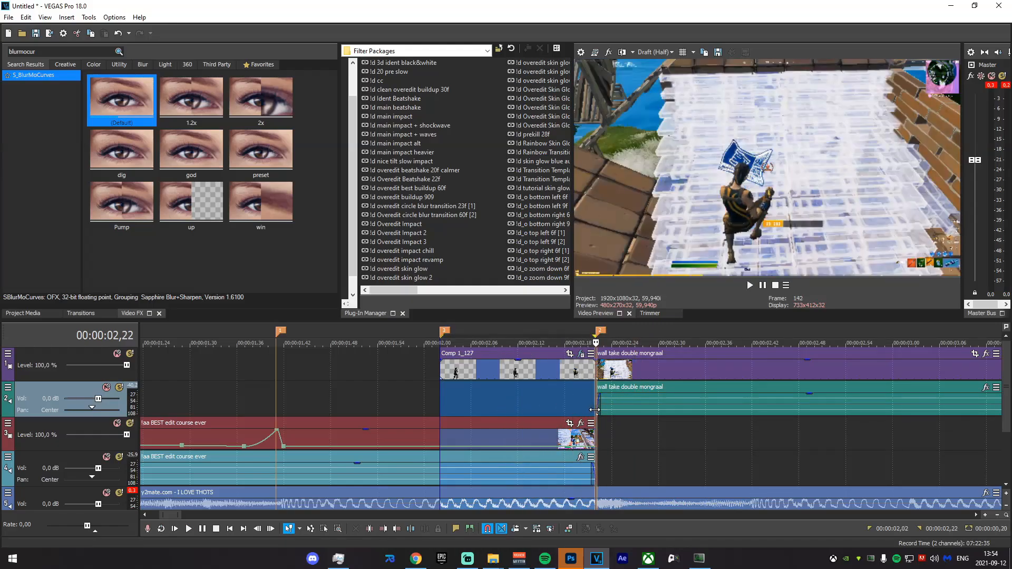
{"action": "left_click", "coordinate": [600, 410]}
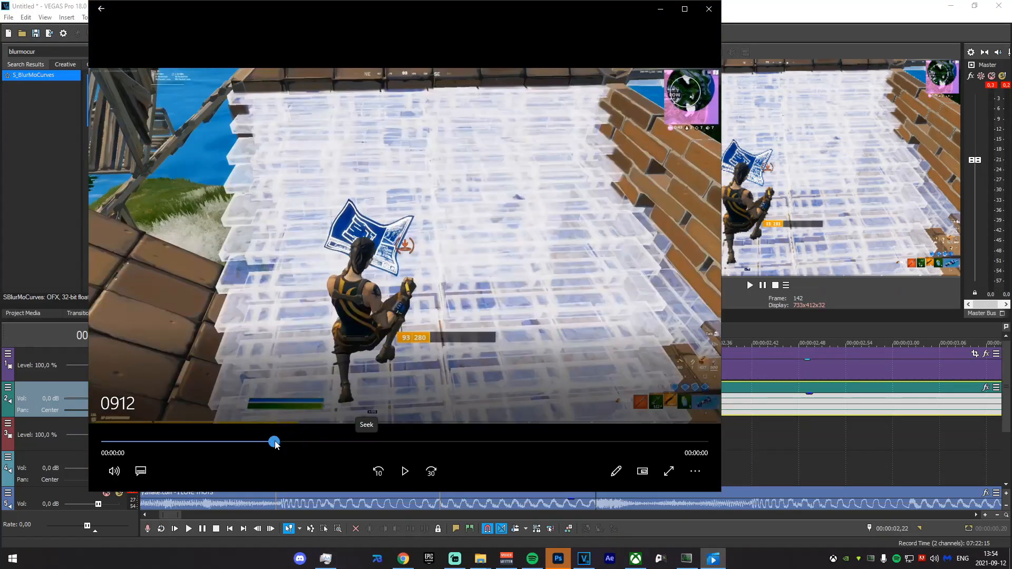
Save a photo of the current frame from the 0912 video, and close Photos and the video player.
{"action": "left_click", "coordinate": [615, 470]}
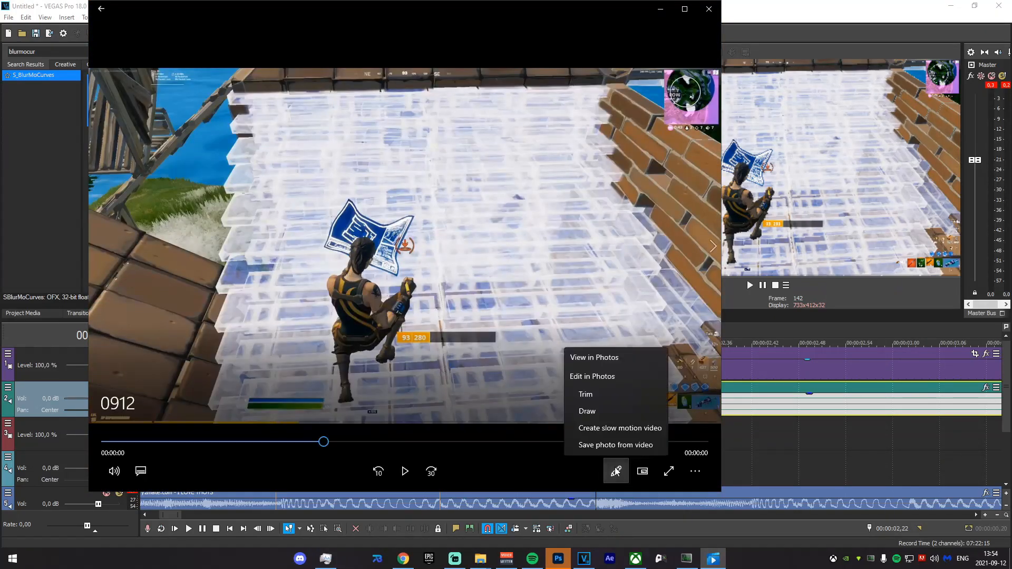
{"action": "left_click", "coordinate": [604, 446]}
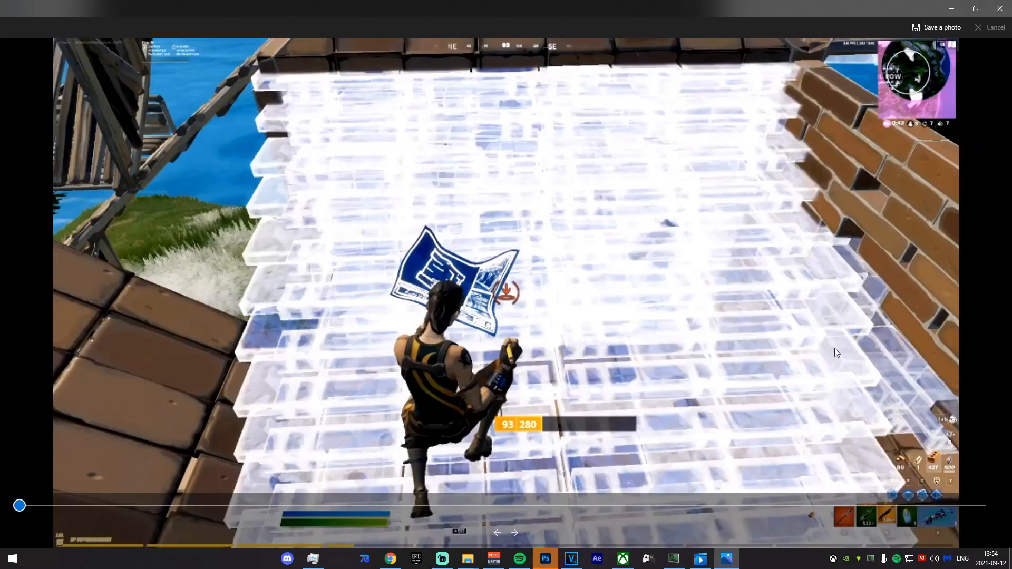
{"action": "left_click", "coordinate": [941, 29]}
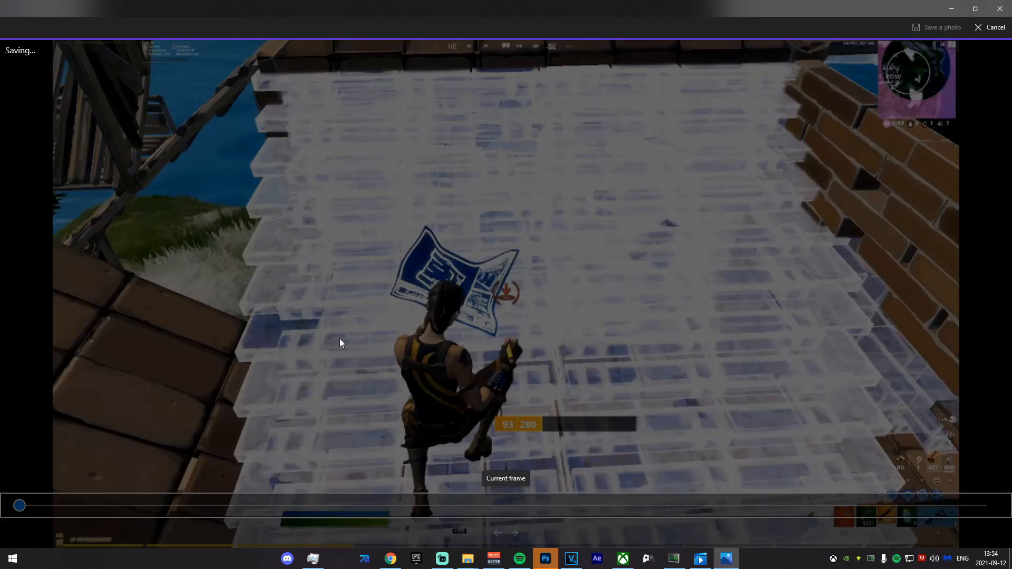
{"action": "left_click", "coordinate": [414, 267]}
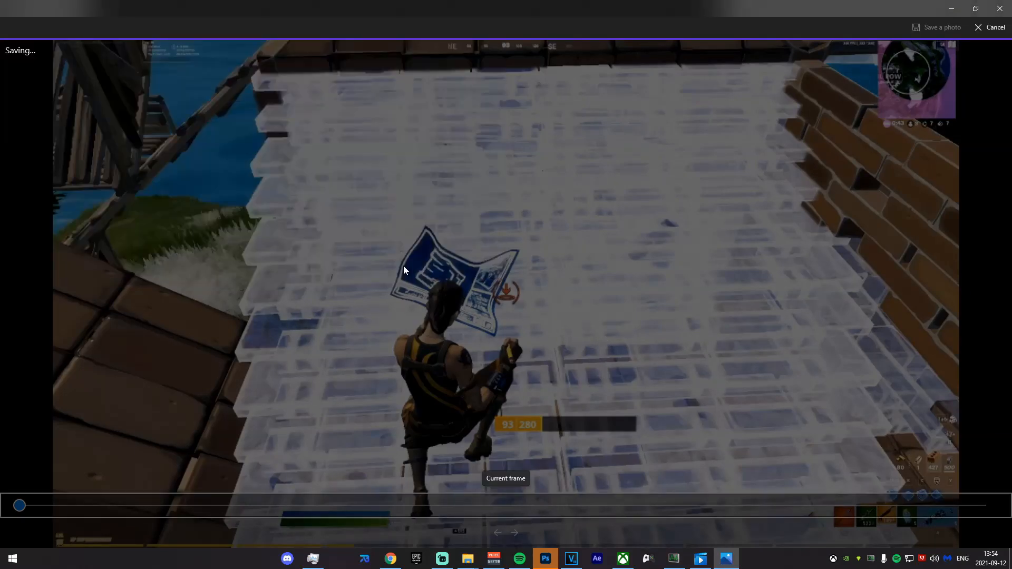
{"action": "left_click", "coordinate": [1000, 8]}
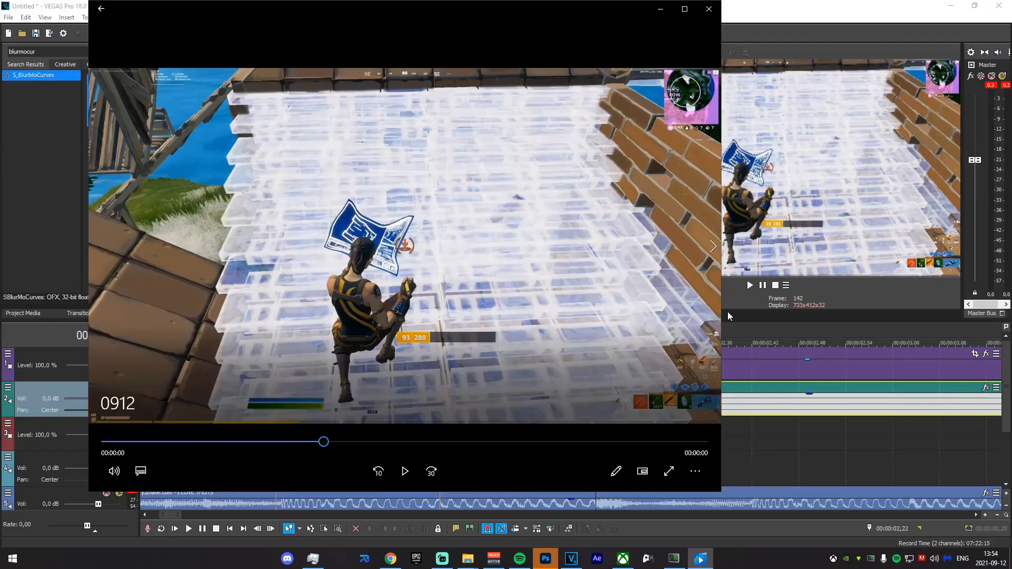
{"action": "left_click", "coordinate": [707, 9]}
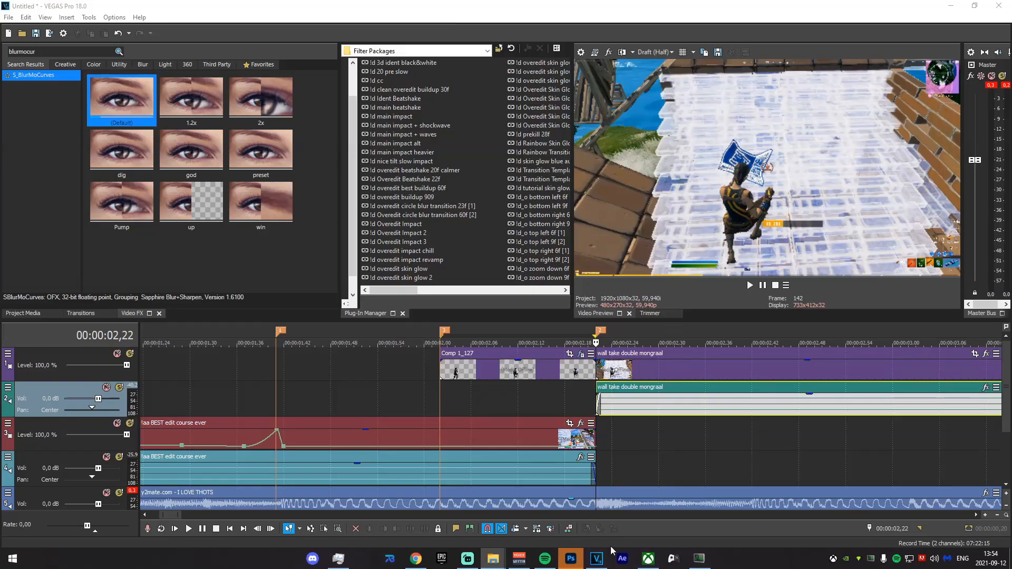
Switch to Photoshop, open the saved 0912_Moment.jpg frame and unlock its Background layer.
{"action": "left_click", "coordinate": [571, 560]}
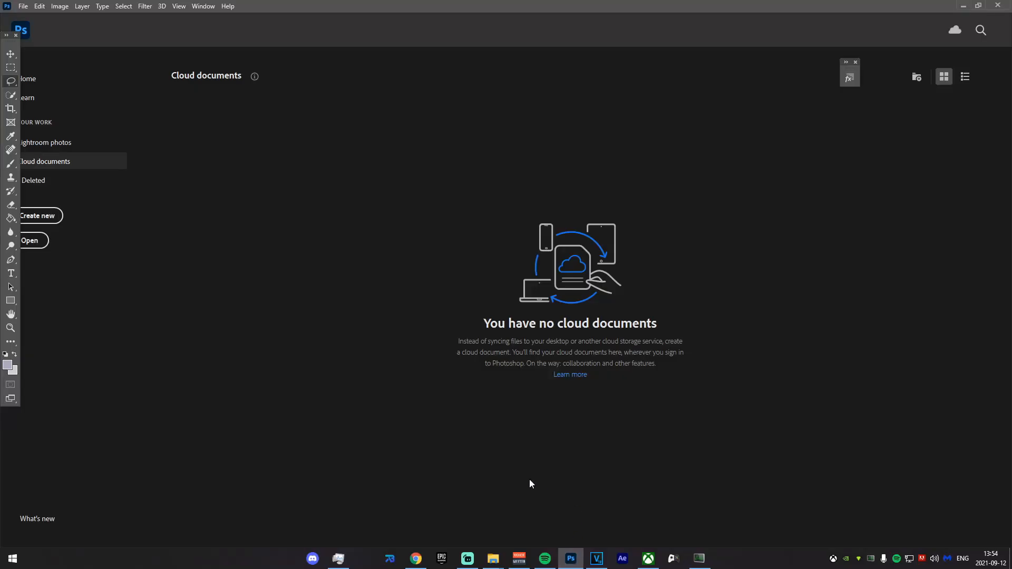
{"action": "key", "text": "Escape"}
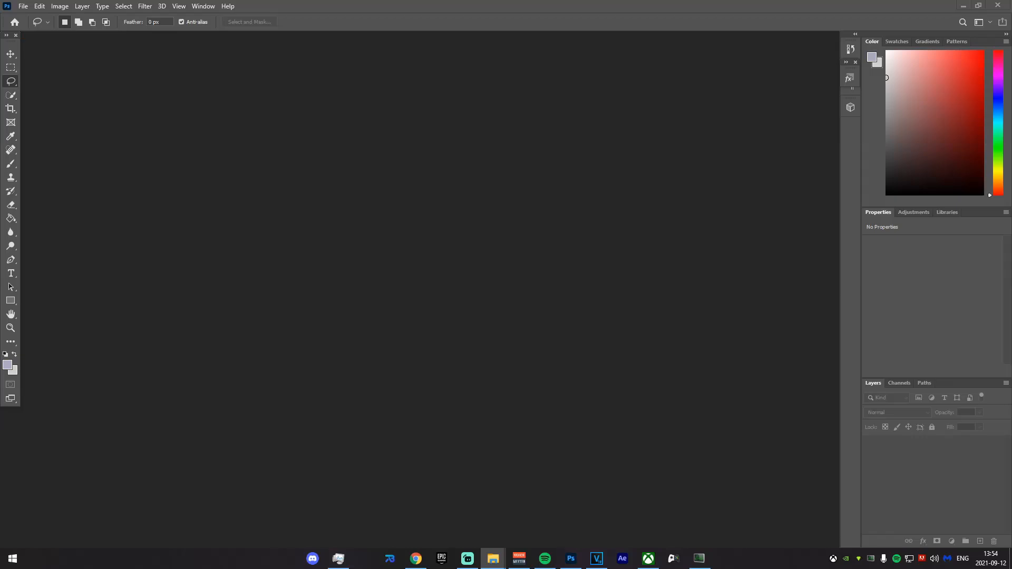
{"action": "left_click_drag", "start_coordinate": [0, 316], "coordinate": [596, 406]}
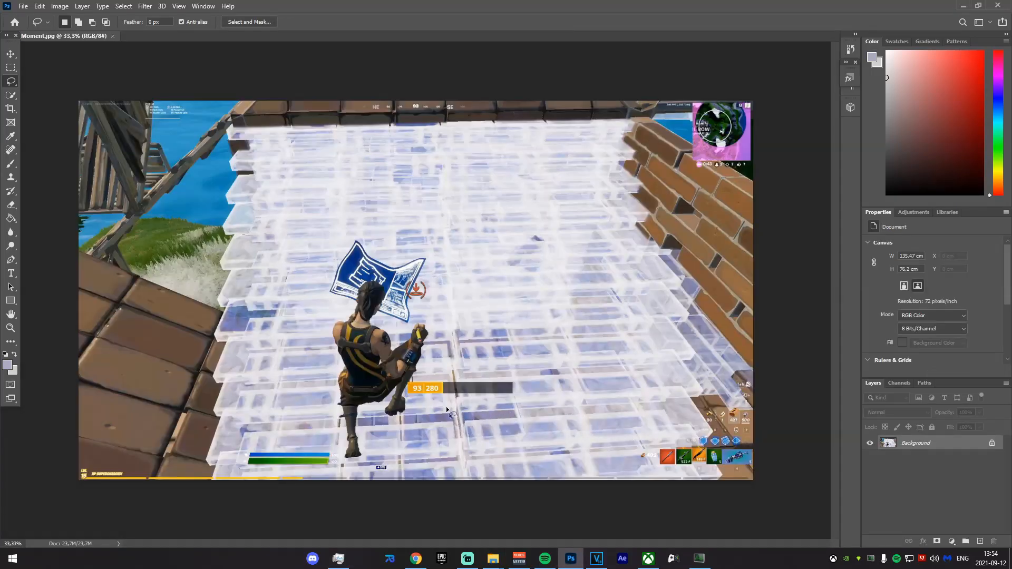
{"action": "left_click", "coordinate": [992, 442]}
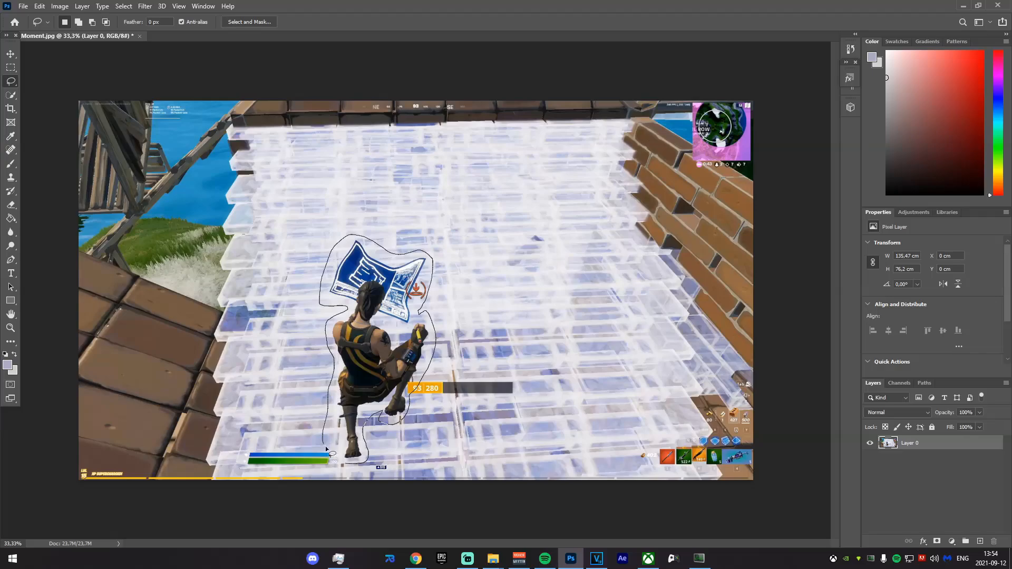
Lasso the character and the blueprint and remove them with Content-Aware Fill, outputting to a new layer.
{"action": "left_click_drag", "start_coordinate": [346, 465], "coordinate": [349, 467]}
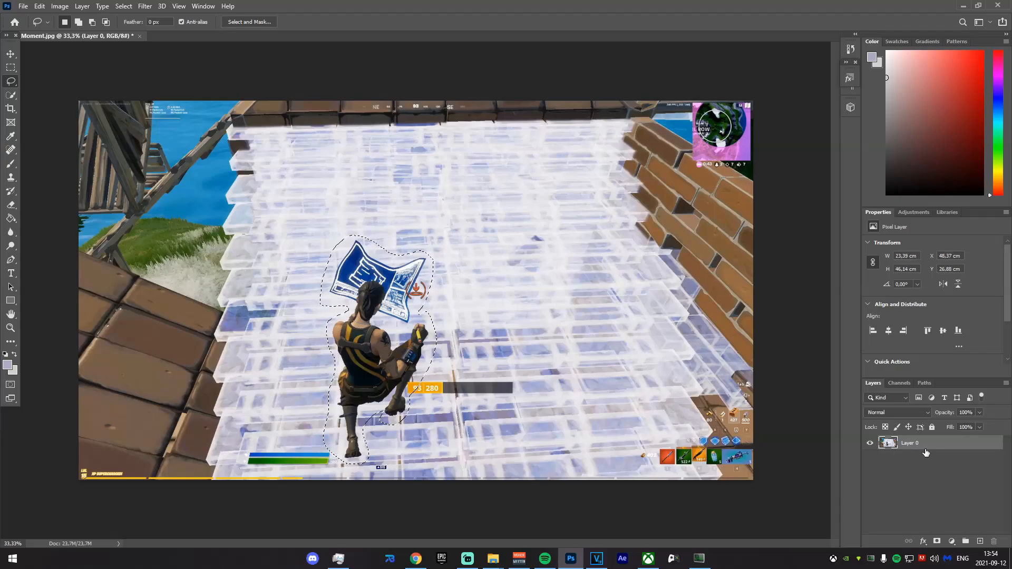
{"action": "left_click", "coordinate": [40, 6]}
{"action": "left_click", "coordinate": [66, 191]}
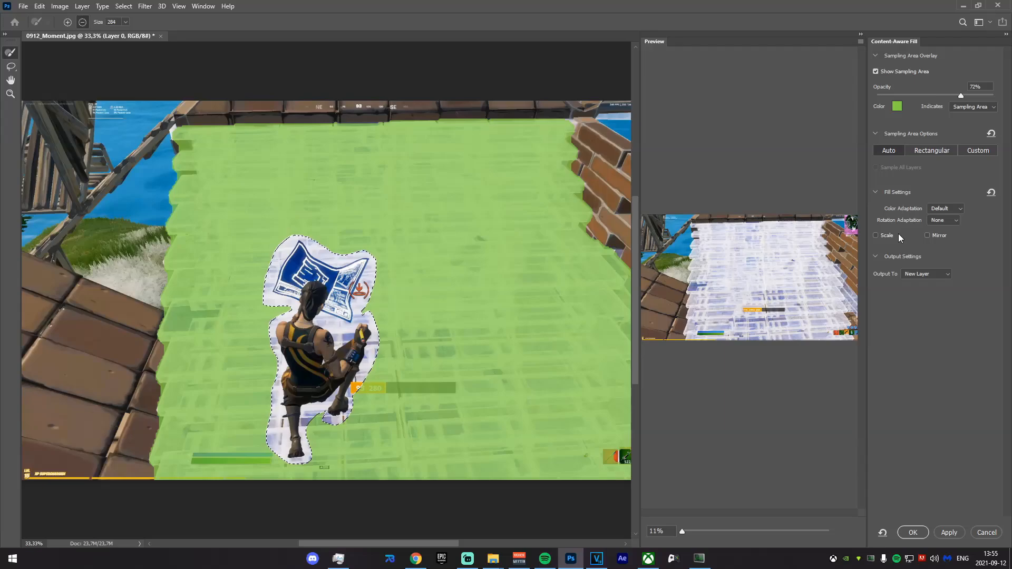
{"action": "left_click", "coordinate": [953, 536]}
{"action": "left_click", "coordinate": [919, 534]}
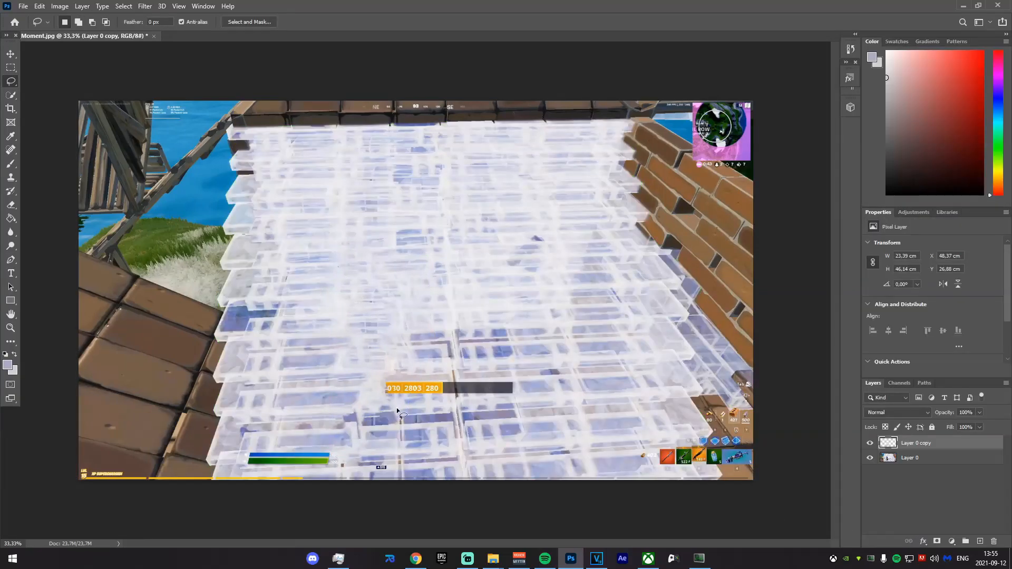
Export the cleaned wall frame as an image and close Photoshop without saving changes to 0912_Moment.jpg.
{"action": "scroll", "coordinate": [431, 371], "scroll_direction": "down", "scroll_amount": 4}
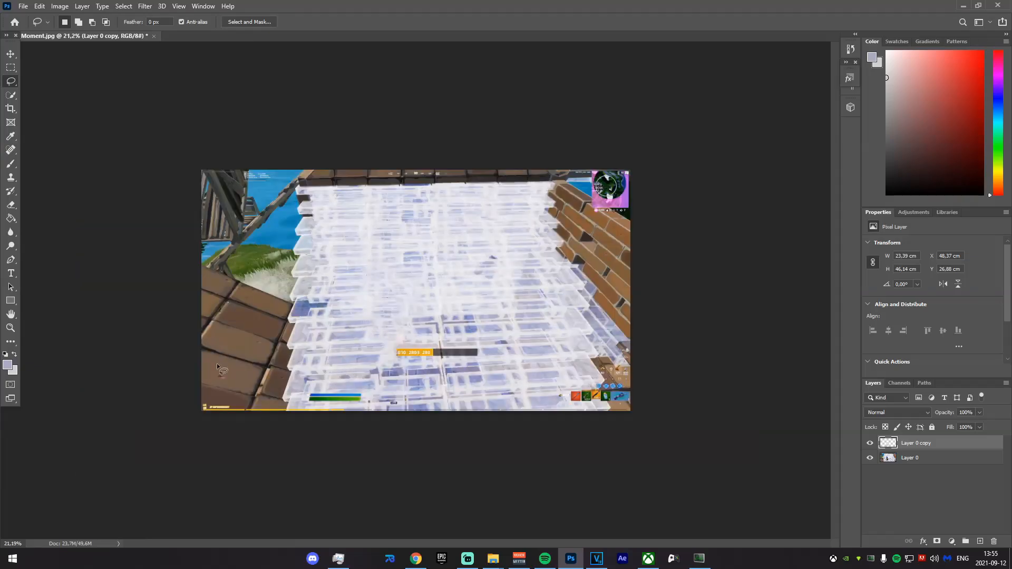
{"action": "left_click", "coordinate": [23, 6]}
{"action": "mouse_move", "coordinate": [66, 162]}
{"action": "left_click", "coordinate": [174, 162]}
{"action": "left_click", "coordinate": [415, 270]}
{"action": "left_click", "coordinate": [998, 6]}
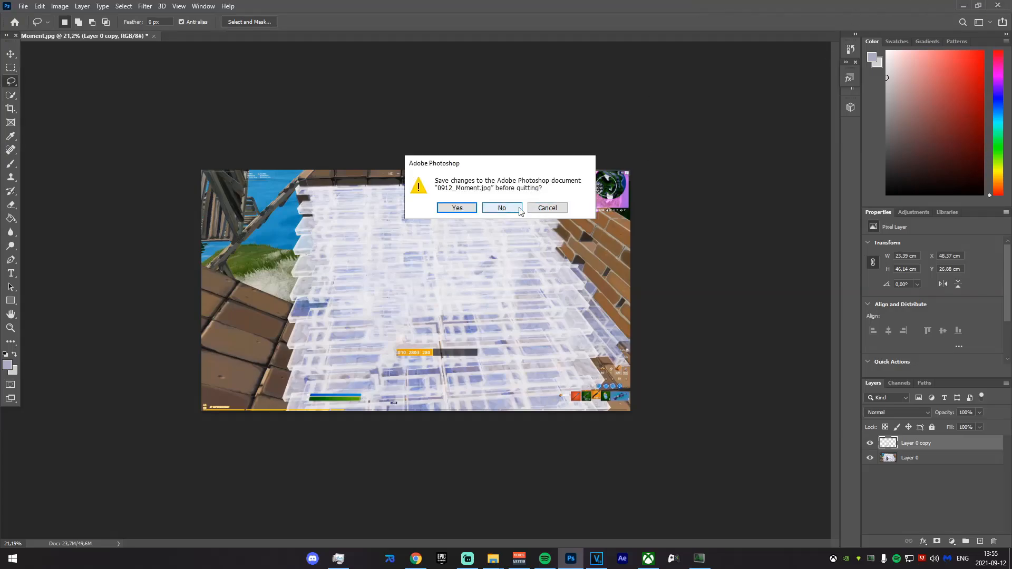
{"action": "left_click", "coordinate": [502, 206]}
In VEGAS Pro, place the exported 0912_Moment image on a track below Comp 1_127 and trim it to that clip's length.
{"action": "mouse_move", "coordinate": [561, 400]}
{"action": "left_mouse_down"}
{"action": "mouse_move", "coordinate": [455, 364]}
{"action": "mouse_move", "coordinate": [445, 351]}
{"action": "left_mouse_up"}
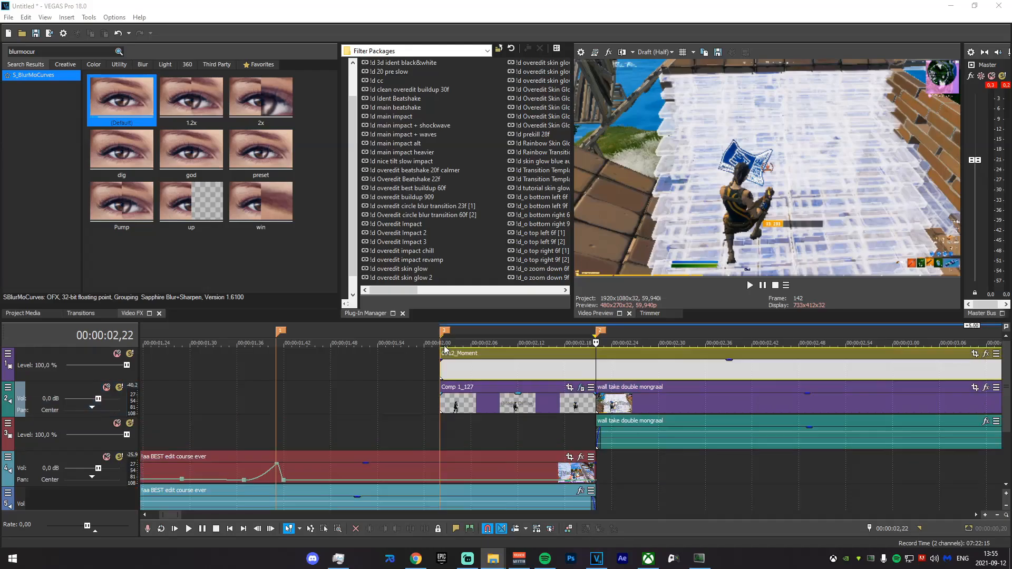
{"action": "left_click", "coordinate": [486, 368]}
{"action": "left_click_drag", "start_coordinate": [108, 448], "coordinate": [204, 443]}
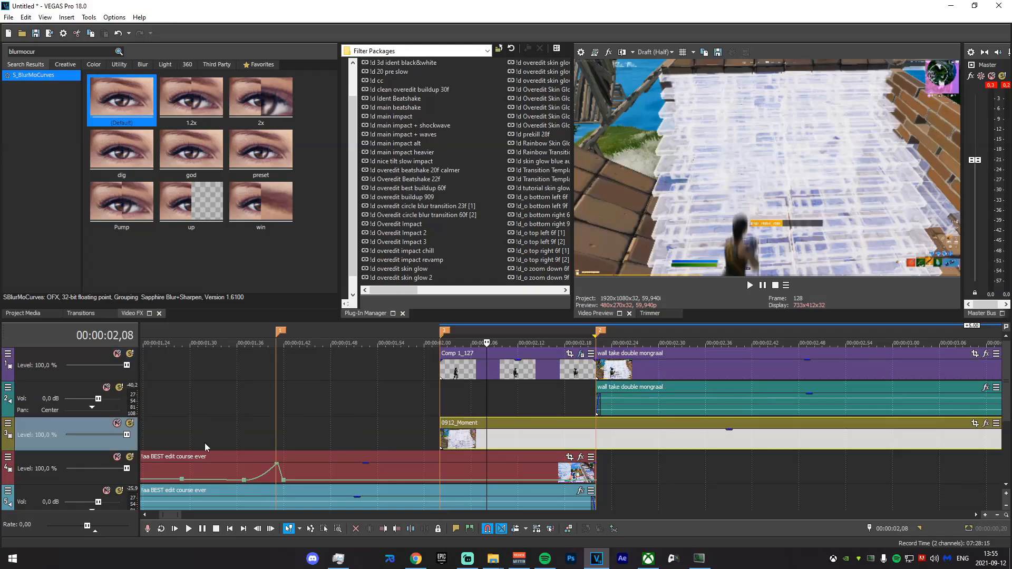
{"action": "left_click_drag", "start_coordinate": [362, 400], "coordinate": [441, 400]}
{"action": "left_click", "coordinate": [441, 400]}
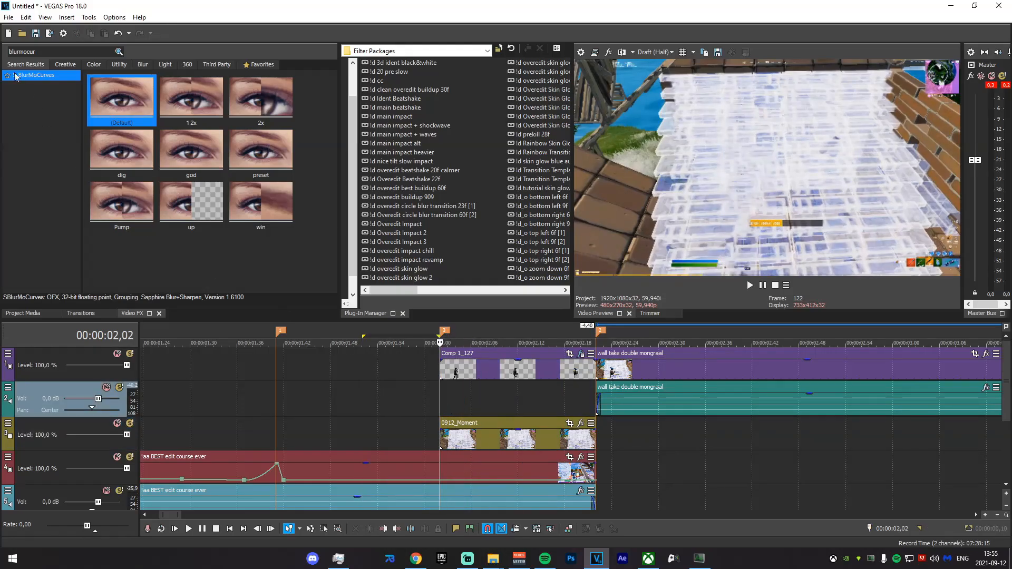
Apply the default S_BlurMoCurves effect to the 0912_Moment clip, set Shift Y to 0,500 and enable its animation.
{"action": "left_click_drag", "start_coordinate": [491, 431], "coordinate": [492, 433]}
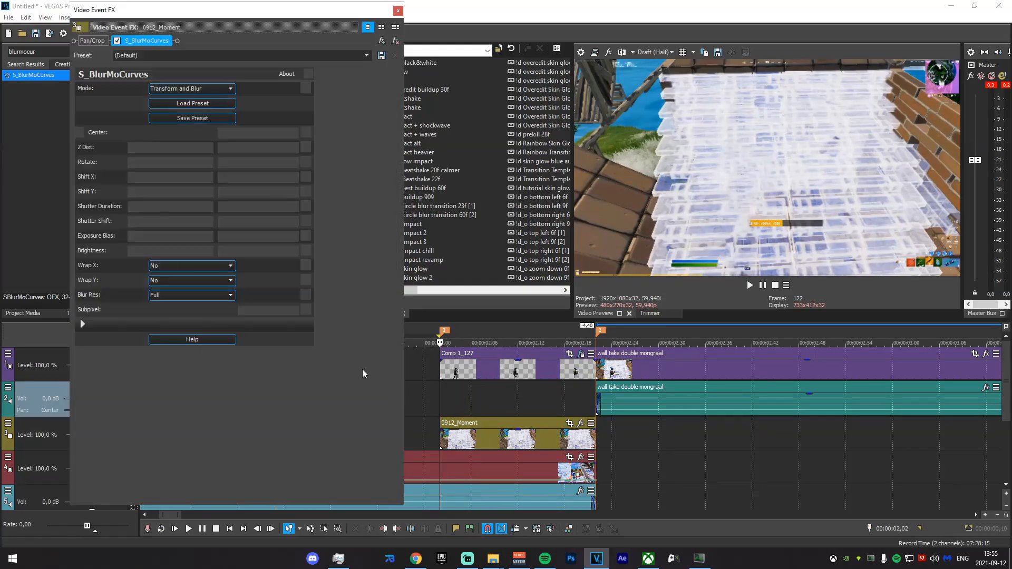
{"action": "left_click_drag", "start_coordinate": [171, 192], "coordinate": [272, 221]}
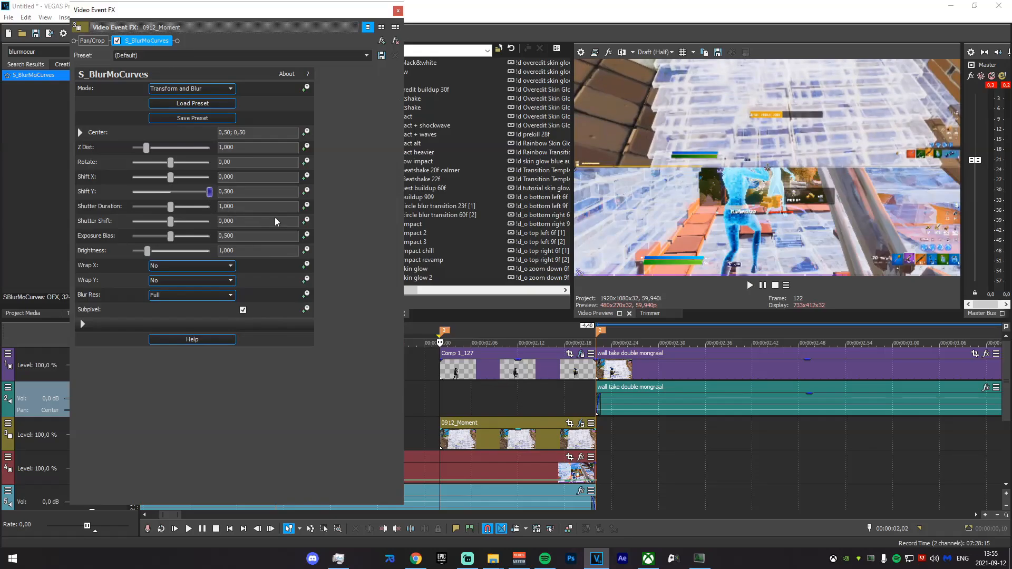
{"action": "left_click", "coordinate": [306, 192]}
Keyframe Shift Y at 0 at the end of 0912_Moment and change the first keyframe's interpolation to a smooth curve.
{"action": "left_click", "coordinate": [594, 436]}
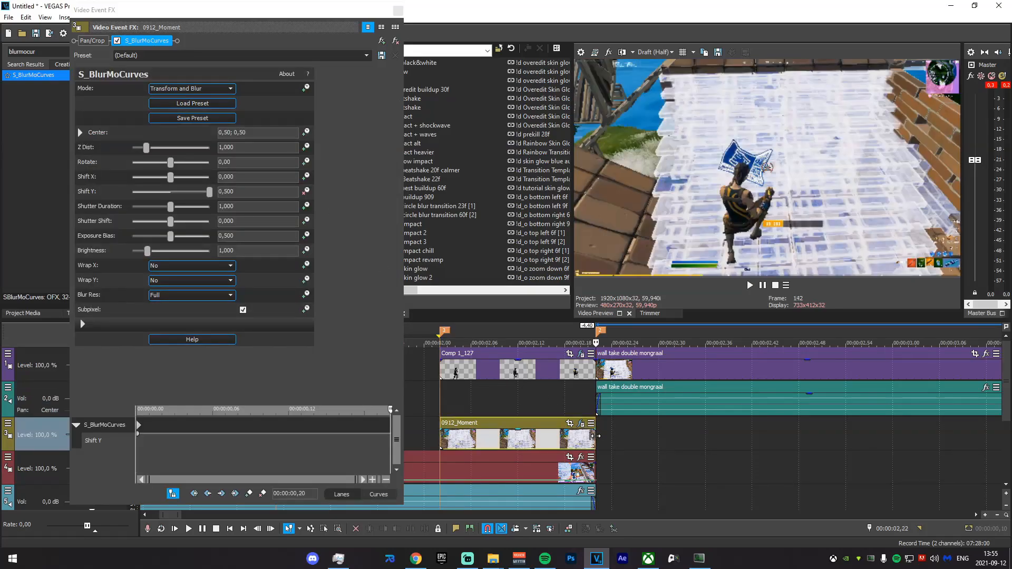
{"action": "left_click_drag", "start_coordinate": [255, 191], "coordinate": [160, 192]}
{"action": "type", "text": "0"}
{"action": "key", "text": "Return"}
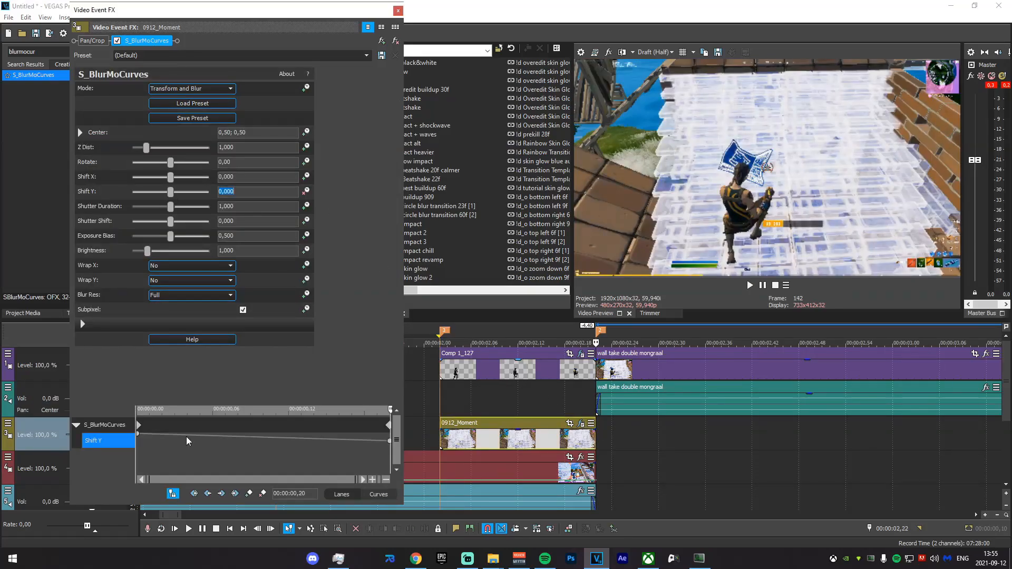
{"action": "right_click", "coordinate": [138, 434]}
{"action": "left_click", "coordinate": [175, 366]}
Set the Shift Y keyframe at the start of 0912_Moment to 1,100, trying 0,700 and 1 first.
{"action": "left_click", "coordinate": [440, 413]}
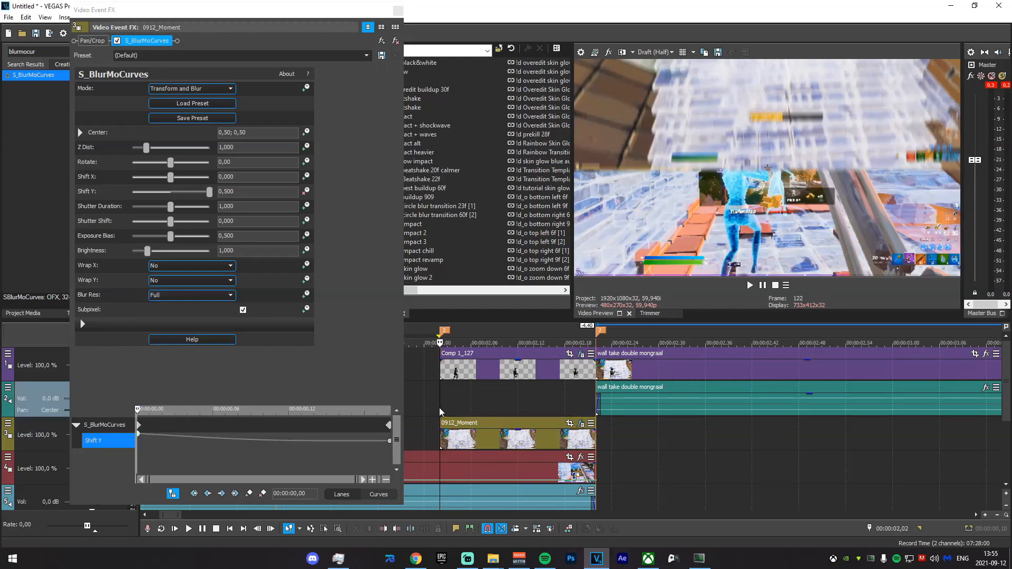
{"action": "left_click", "coordinate": [235, 193]}
{"action": "type", "text": "0,"}
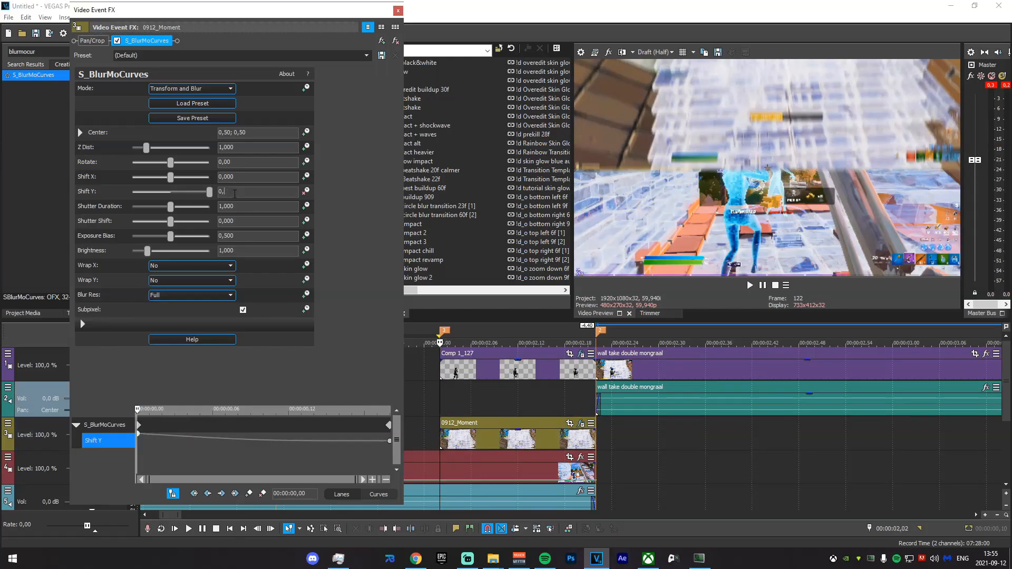
{"action": "type", "text": "700"}
{"action": "key", "text": "Return"}
{"action": "type", "text": "1"}
{"action": "key", "text": "Return"}
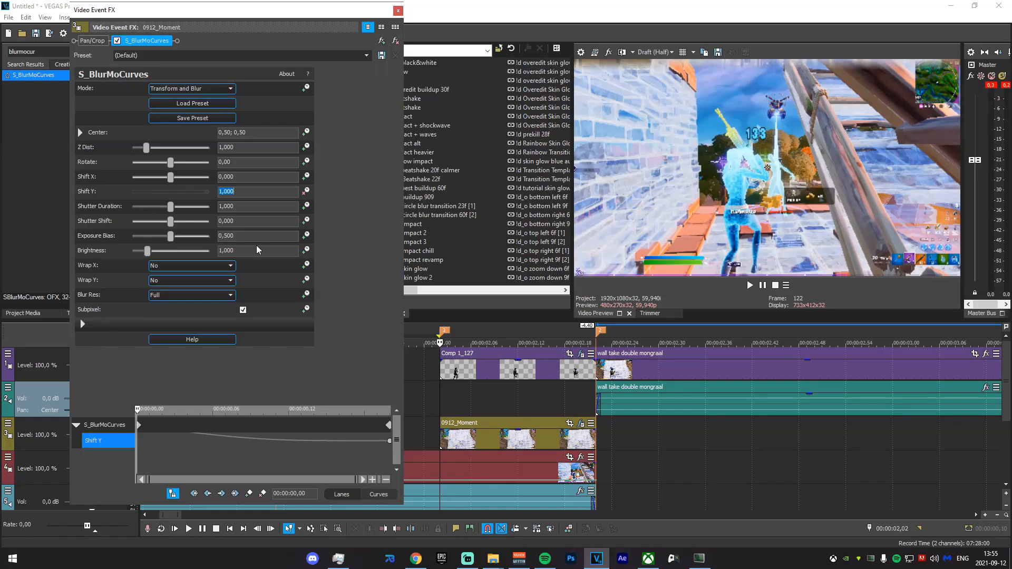
{"action": "type", "text": "1,1"}
{"action": "key", "text": "Return"}
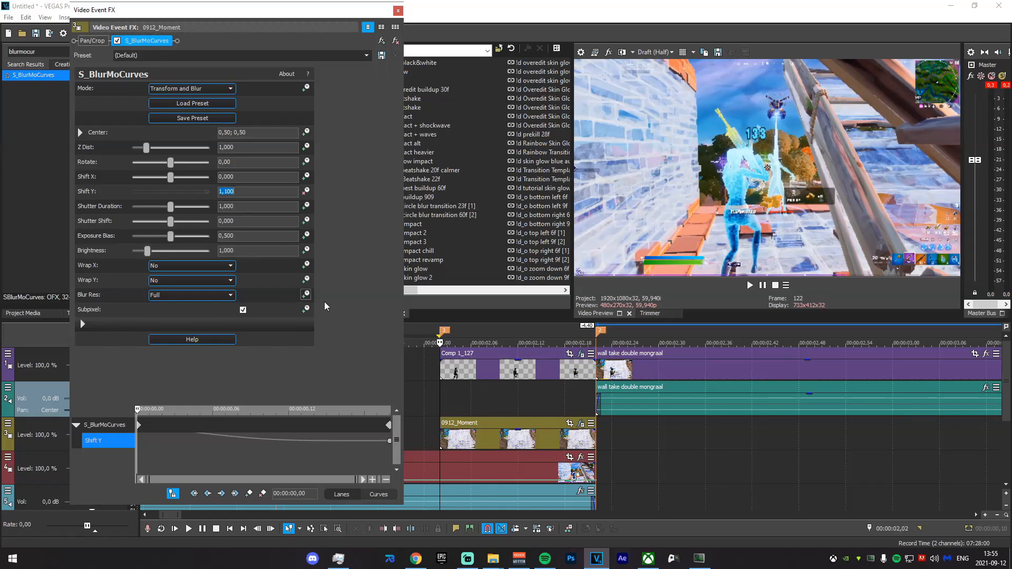
Close the effect settings and play back the transition with the moving wall behind the cut-out character.
{"action": "left_click_drag", "start_coordinate": [457, 411], "coordinate": [686, 420]}
{"action": "left_click", "coordinate": [398, 10]}
{"action": "key", "text": "space"}
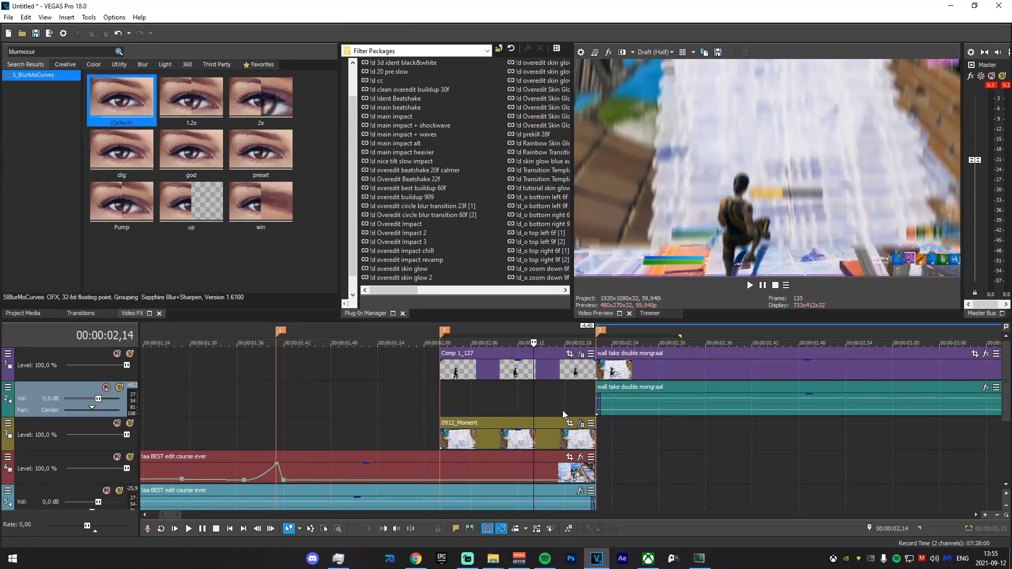
{"action": "key", "text": "space"}
{"action": "left_click", "coordinate": [350, 396]}
{"action": "key", "text": "space"}
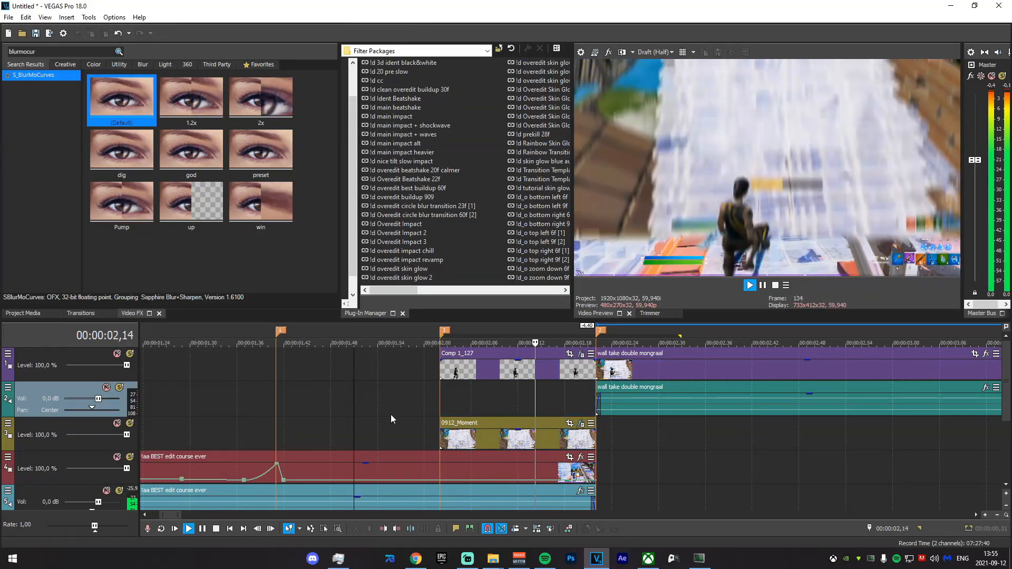
{"action": "left_click", "coordinate": [221, 407]}
{"action": "key", "text": "space"}
{"action": "key", "text": "space"}
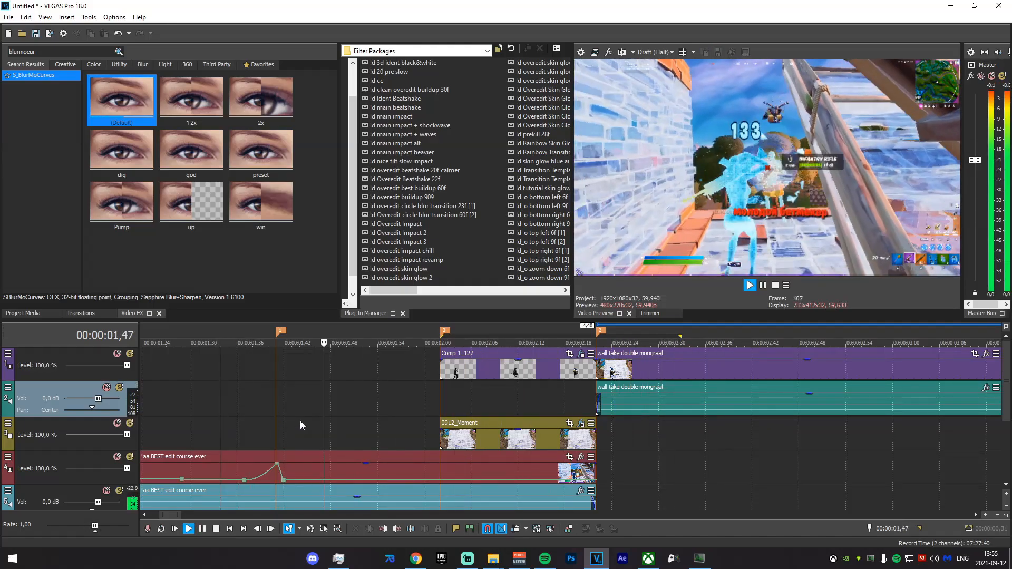
{"action": "left_click_drag", "start_coordinate": [411, 422], "coordinate": [594, 458]}
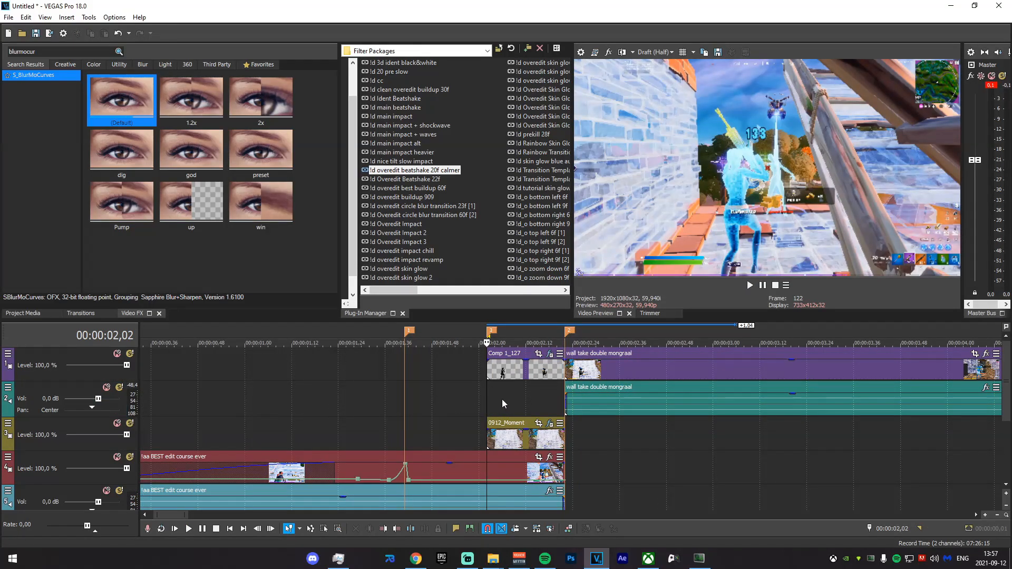
Select the range from 2,02 to 3,37 and choose the MAGIX AVC/AAC MP4 Internet UHD 2160p 59.94 fps render template.
{"action": "left_click_drag", "start_coordinate": [425, 402], "coordinate": [857, 403]}
{"action": "left_click", "coordinate": [9, 17]}
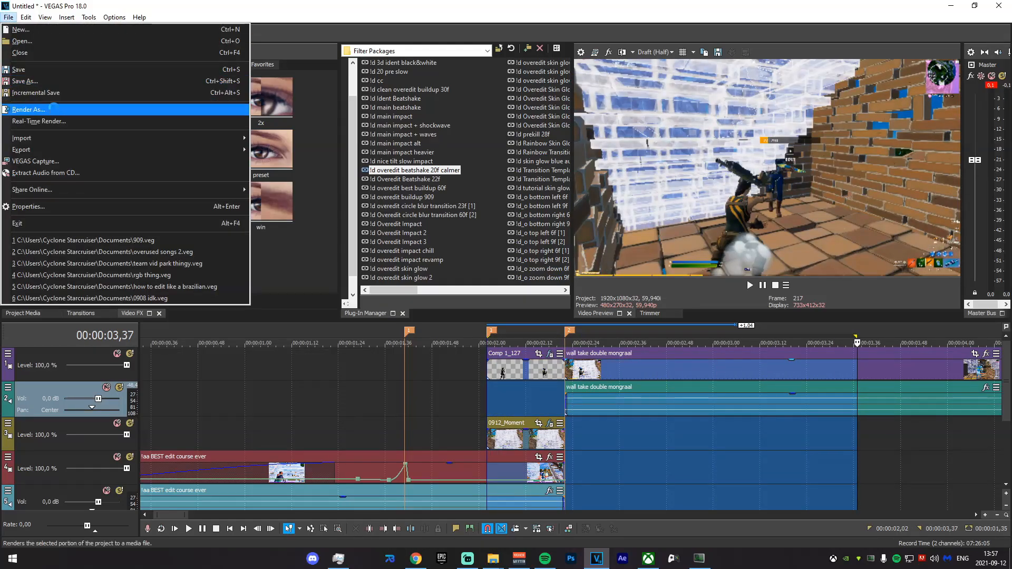
{"action": "left_click", "coordinate": [51, 110]}
{"action": "left_click", "coordinate": [569, 243]}
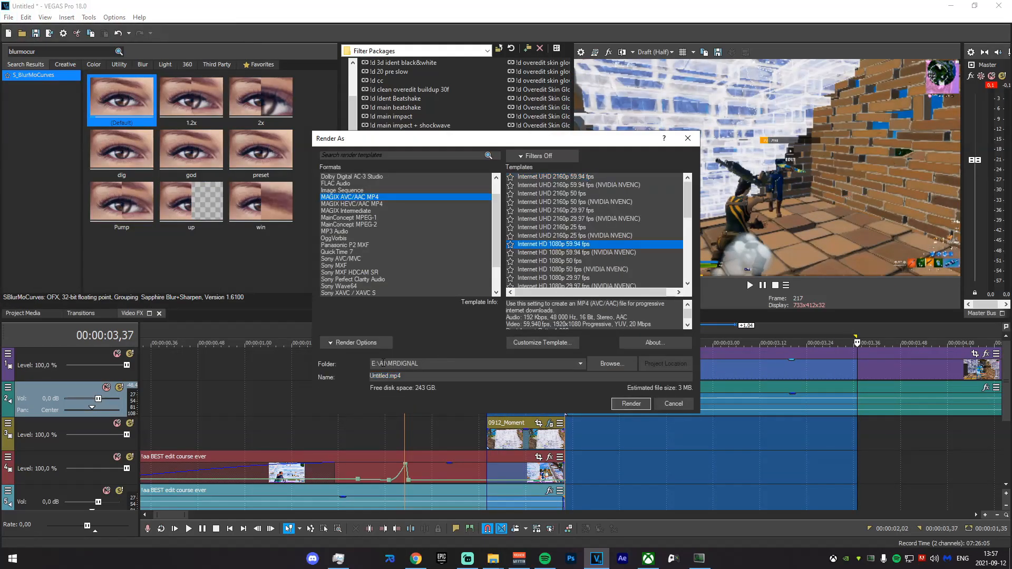
{"action": "left_click", "coordinate": [583, 184]}
{"action": "left_click", "coordinate": [575, 177]}
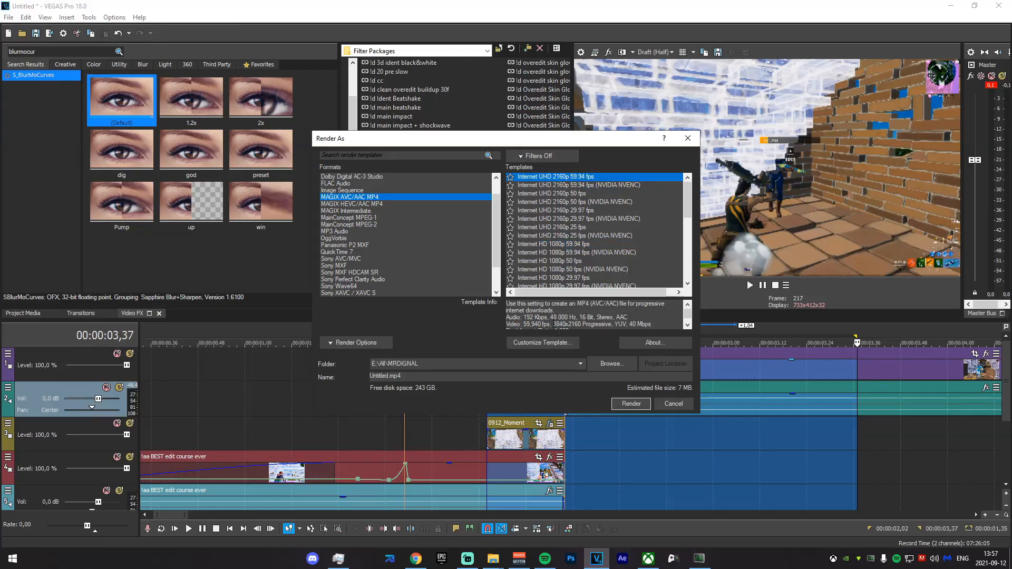
Customize the render template with a custom frame size and a height of 1080.
{"action": "left_click", "coordinate": [542, 343]}
{"action": "left_click", "coordinate": [496, 197]}
{"action": "left_click", "coordinate": [495, 209]}
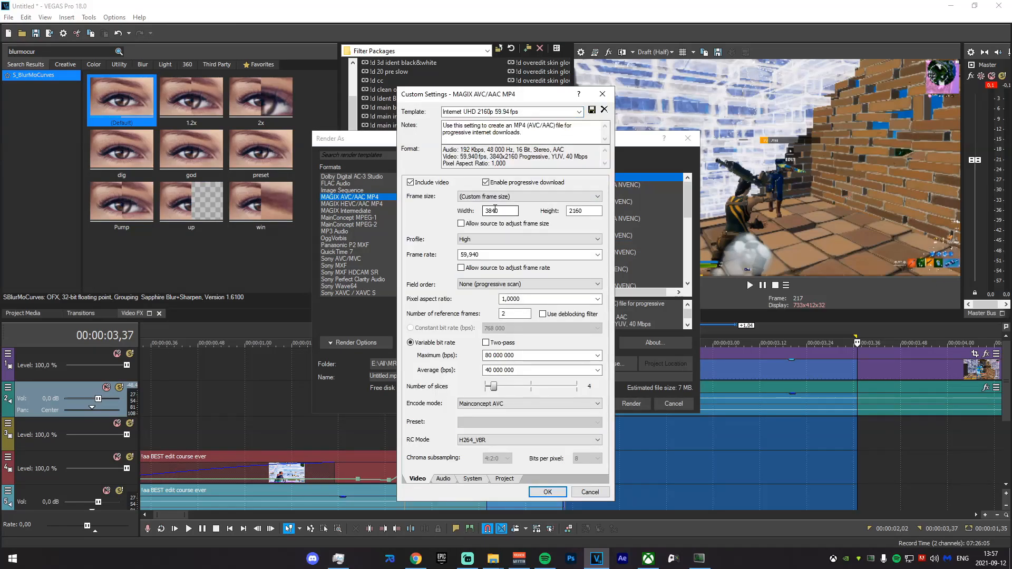
{"action": "double_click", "coordinate": [584, 211]}
{"action": "type", "text": "1080"}
{"action": "key", "text": "Return"}
Name the output file 912 3, render the selected range and close the render progress dialog.
{"action": "double_click", "coordinate": [386, 375]}
{"action": "type", "text": "9012"}
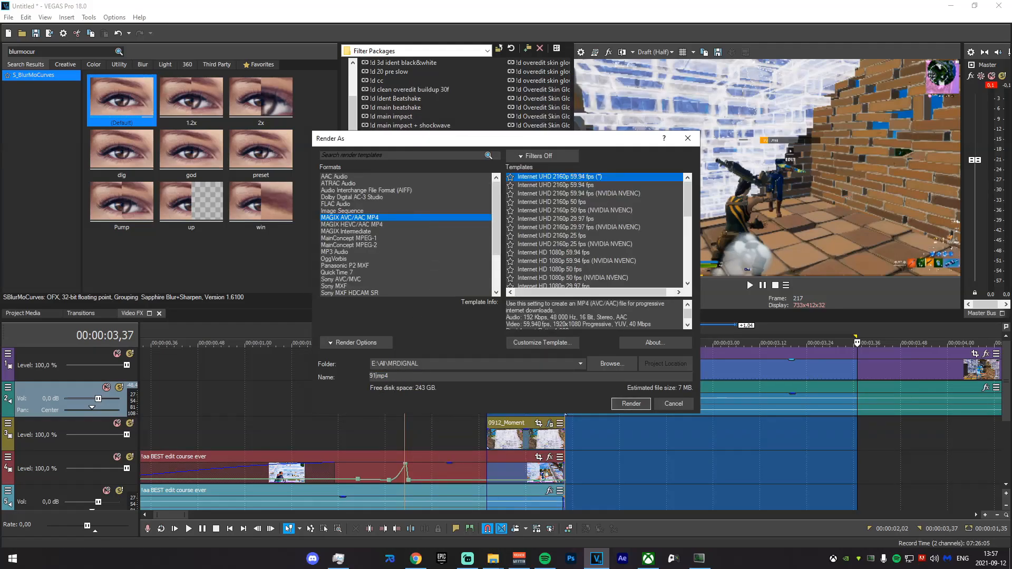
{"action": "left_click", "coordinate": [624, 407]}
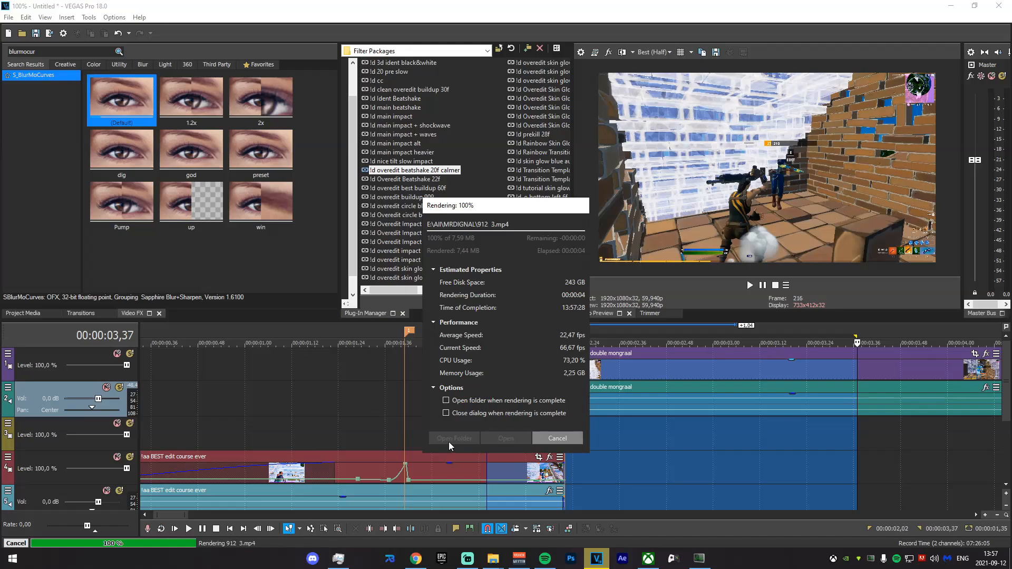
{"action": "left_click", "coordinate": [557, 438]}
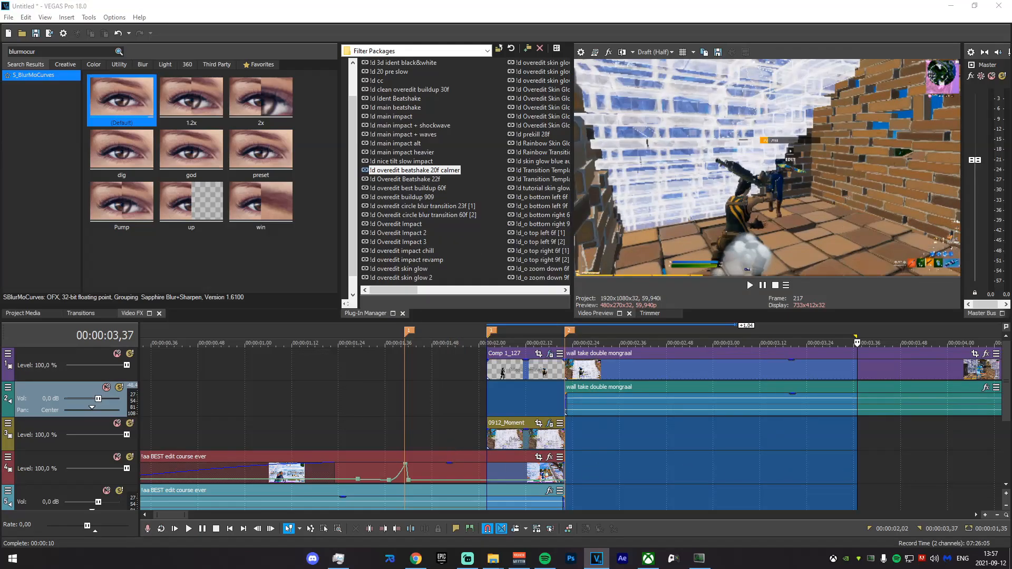
Add the rendered 912 3 clip above Comp 1_127, starting at the first transition marker, and delete its audio track.
{"action": "left_click_drag", "start_coordinate": [475, 342], "coordinate": [635, 343]}
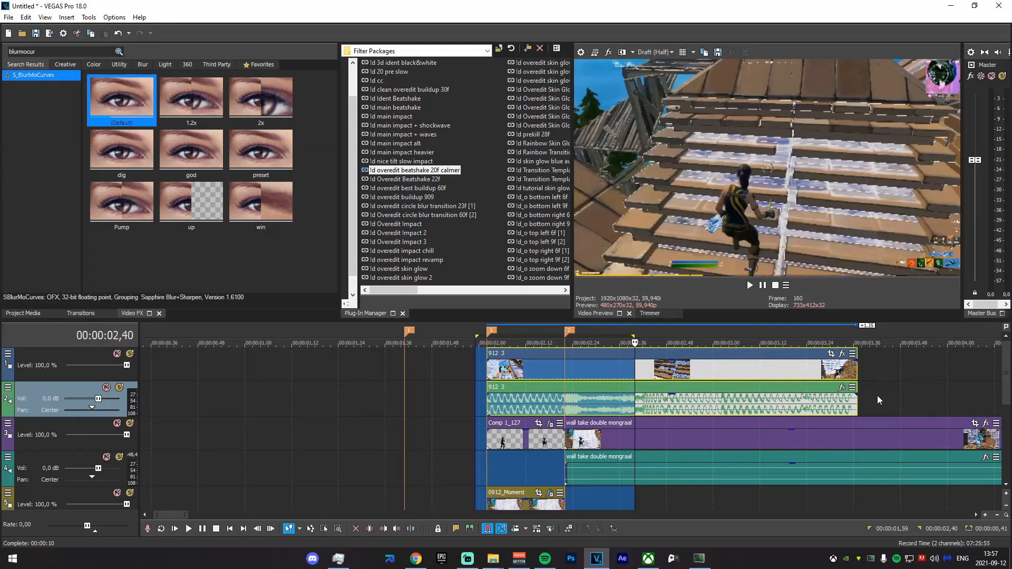
{"action": "right_click", "coordinate": [878, 399]}
{"action": "left_click", "coordinate": [907, 249]}
Apply the overedit beatshake 20f calmer filter package to the 912 3 clip at 2,22 and close its effect settings.
{"action": "left_click", "coordinate": [571, 368]}
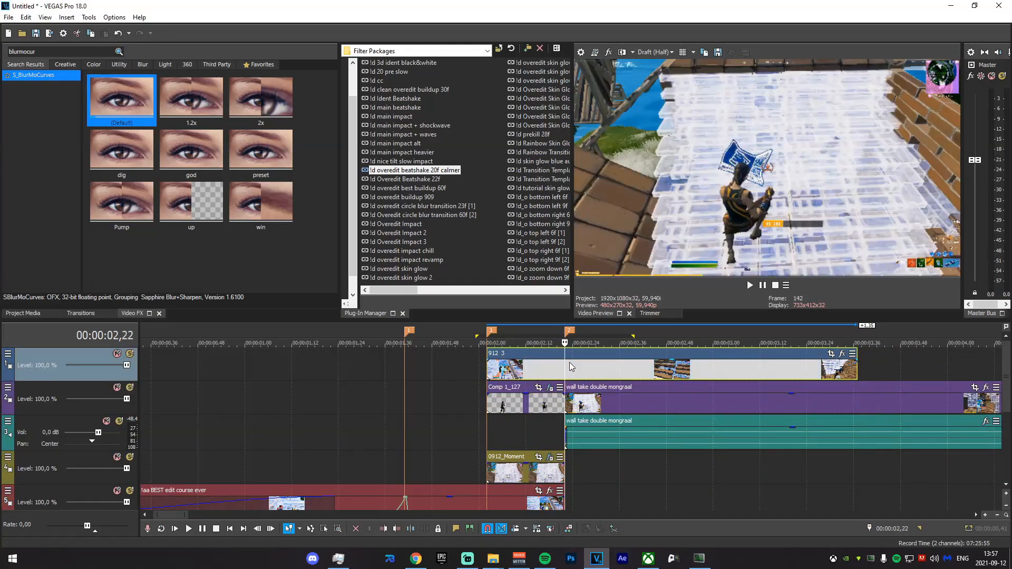
{"action": "left_click_drag", "start_coordinate": [441, 171], "coordinate": [549, 364]}
{"action": "left_click", "coordinate": [400, 10]}
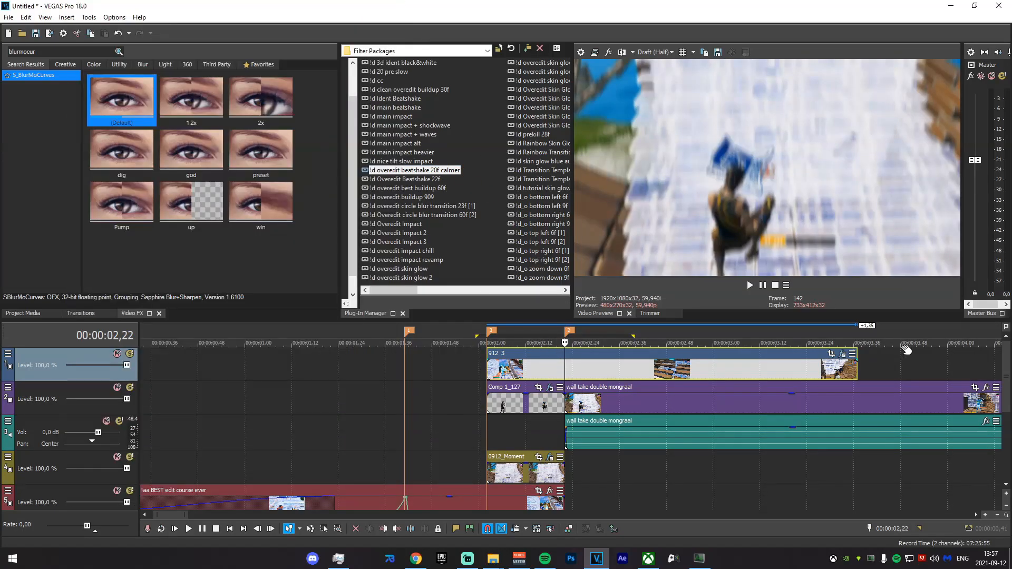
Play back the transition on the 912 3 clip with the beatshake, selecting a range around it.
{"action": "left_click_drag", "start_coordinate": [910, 339], "coordinate": [364, 338]}
{"action": "key", "text": "space"}
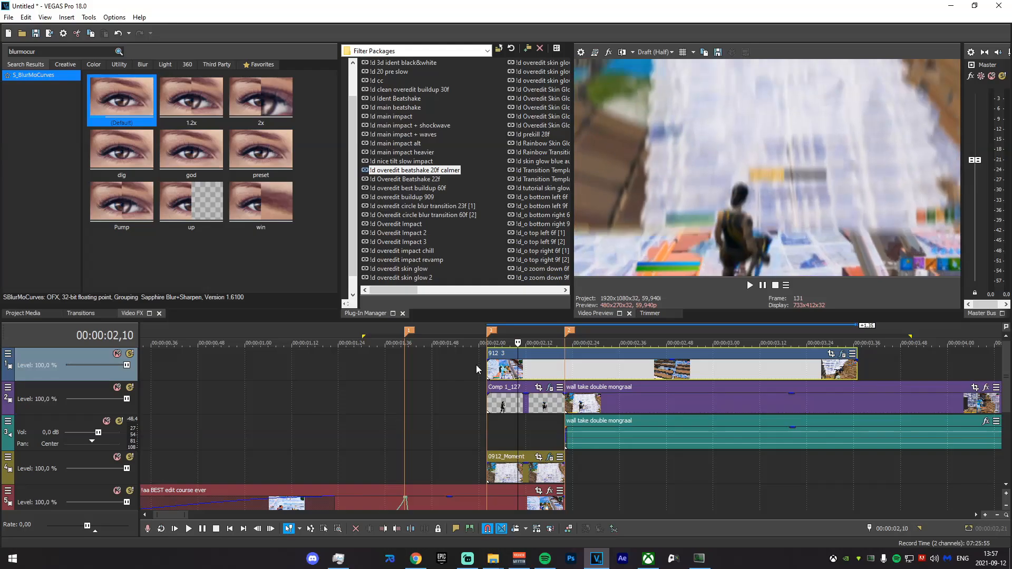
{"action": "key", "text": "space"}
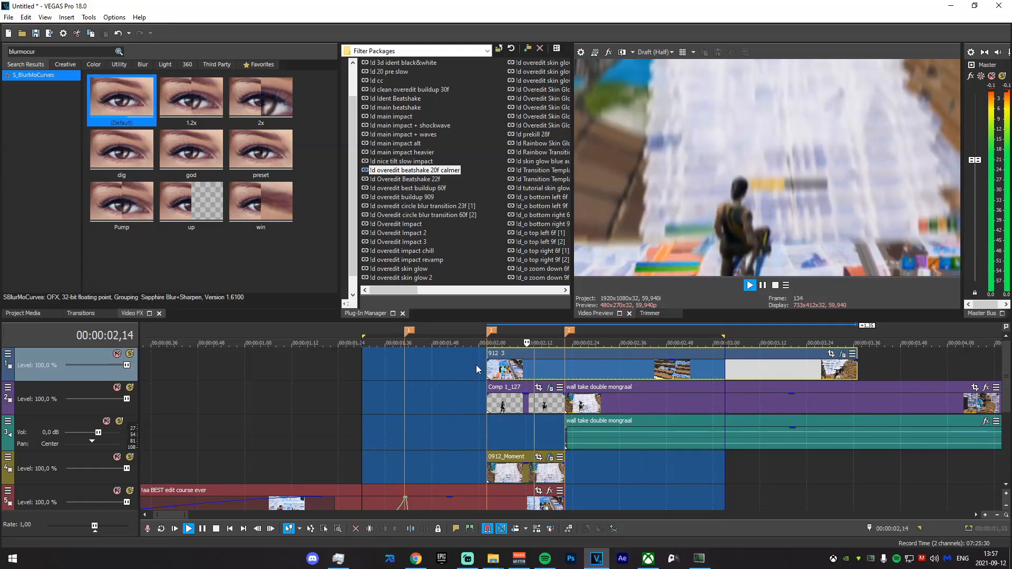
{"action": "left_click_drag", "start_coordinate": [404, 369], "coordinate": [639, 421]}
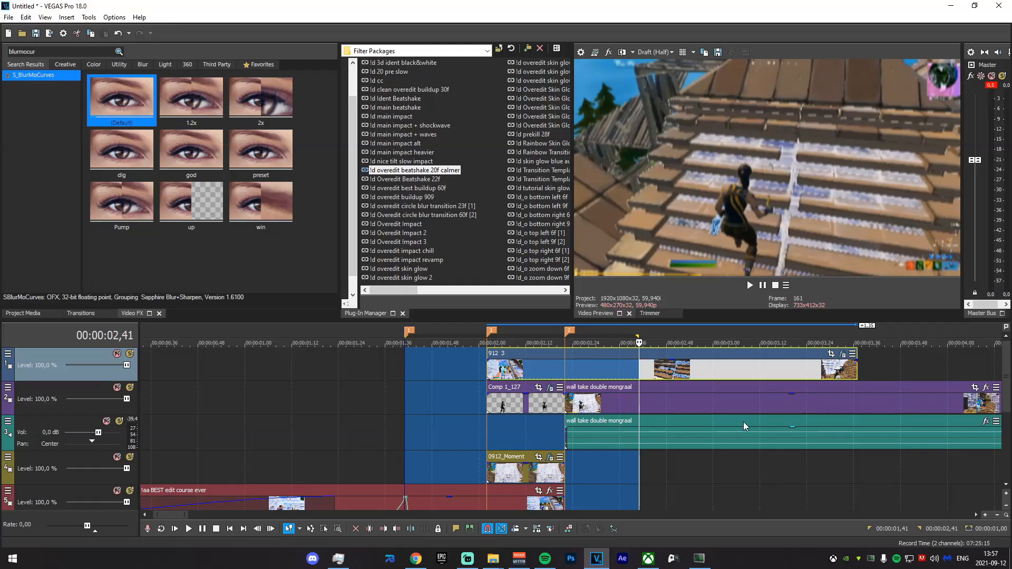